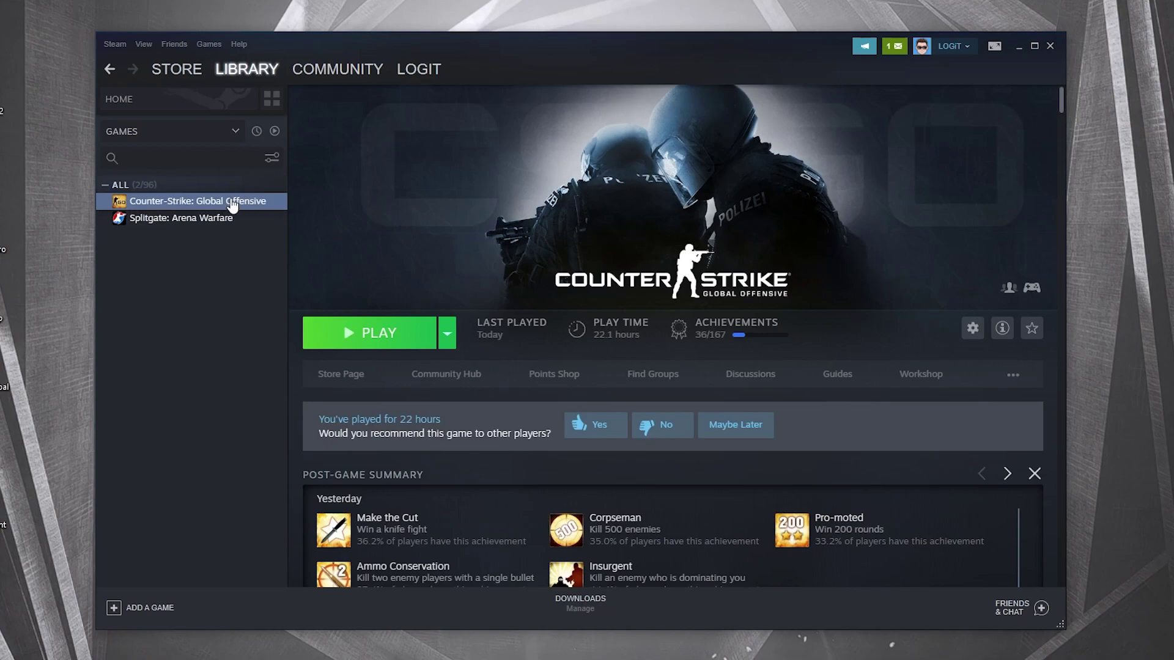
Paste '-novid -nojoy -tickrate 128 -freq 75 +math_queue_mode -2 -high' into CS:GO's Steam launch options
{"action": "right_click", "coordinate": [231, 200]}
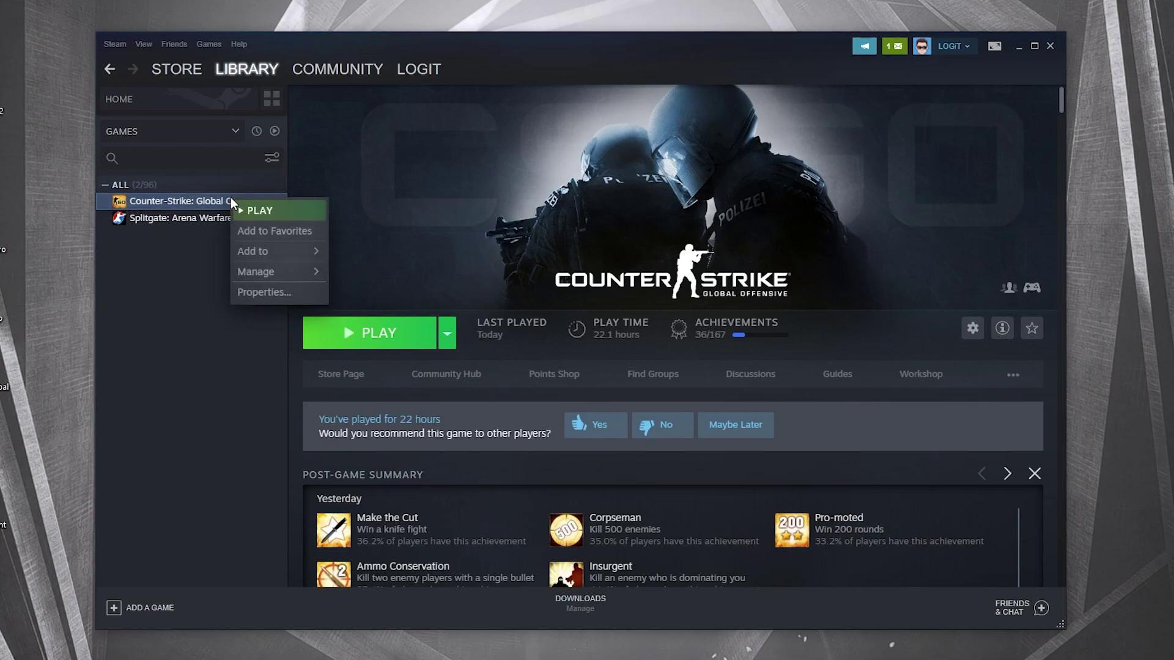
{"action": "left_click", "coordinate": [266, 293]}
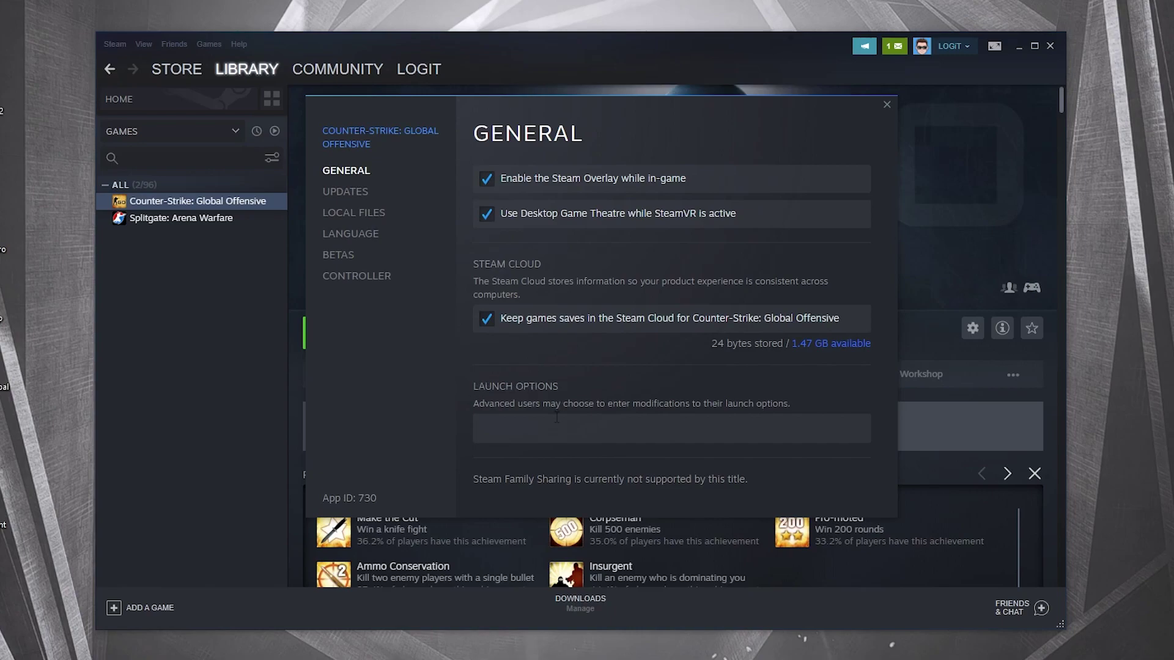
{"action": "left_click", "coordinate": [546, 436]}
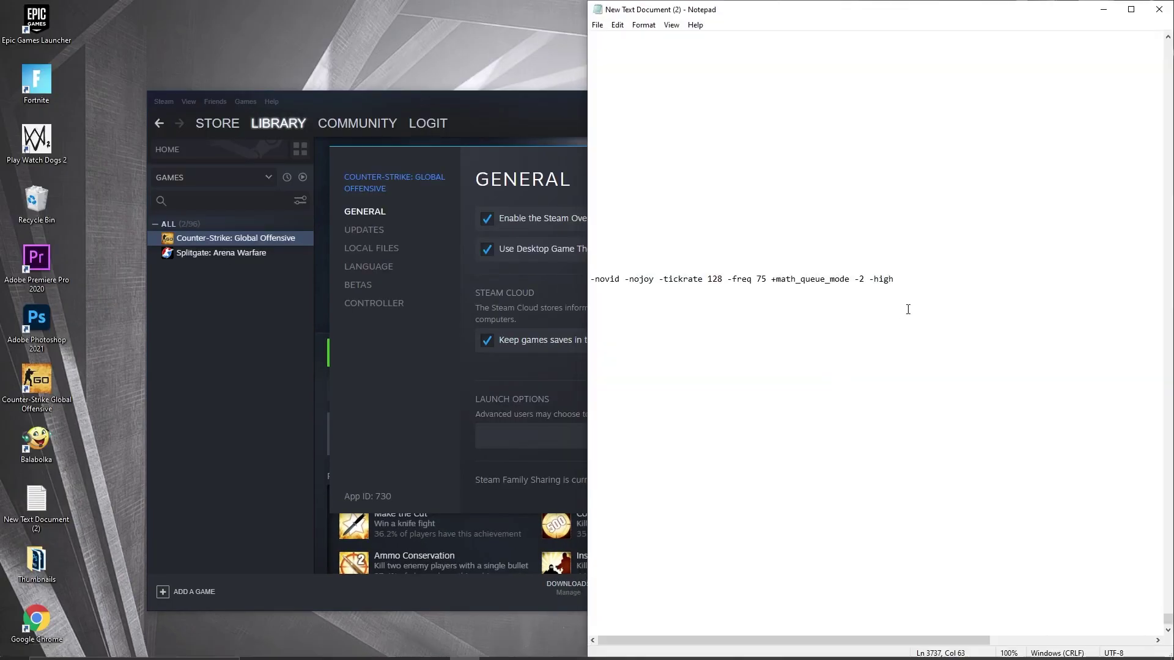
{"action": "left_click_drag", "start_coordinate": [895, 278], "coordinate": [591, 278]}
{"action": "right_click", "coordinate": [612, 284]}
{"action": "left_click", "coordinate": [639, 318]}
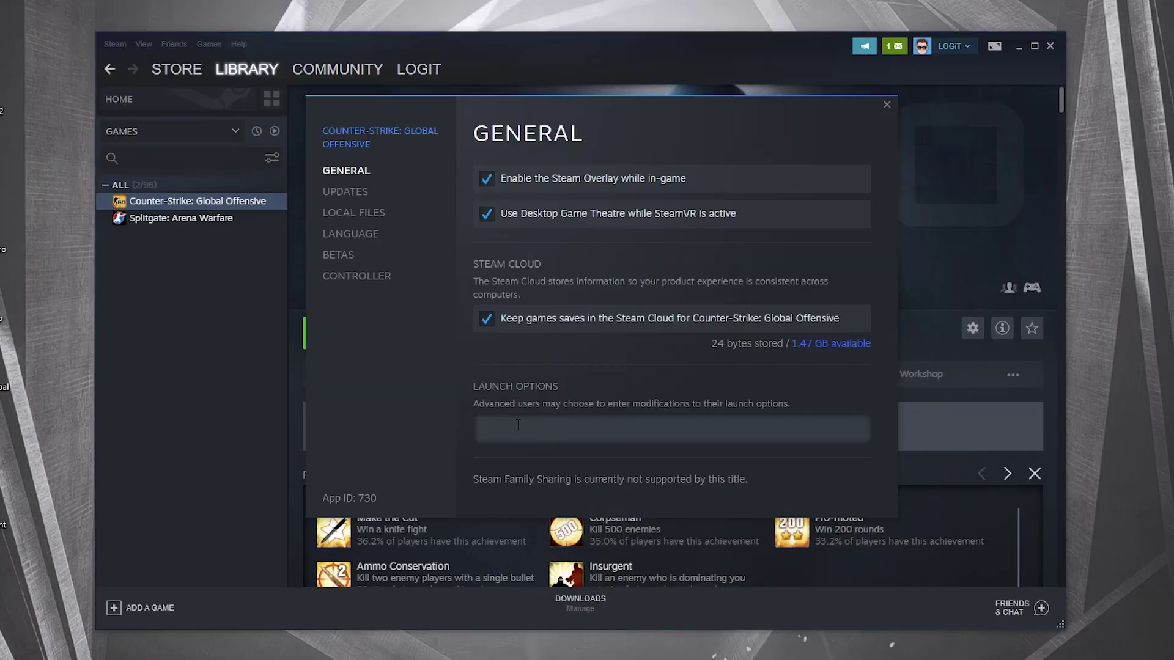
{"action": "right_click", "coordinate": [525, 427]}
{"action": "left_click", "coordinate": [537, 436]}
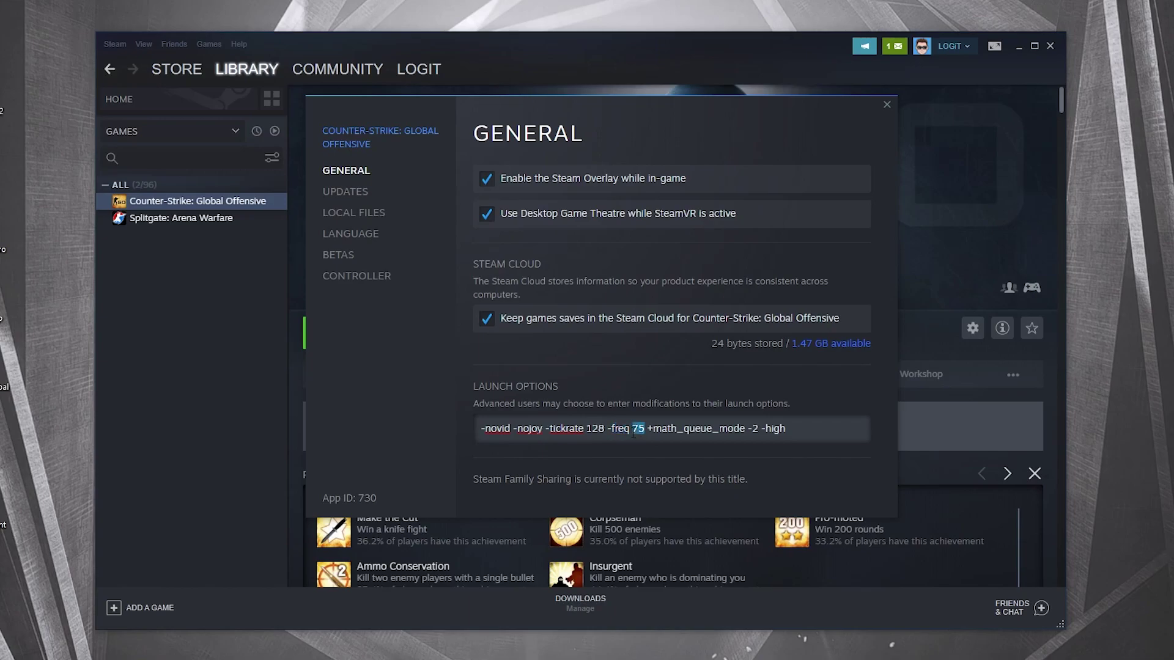
{"action": "left_click", "coordinate": [630, 430]}
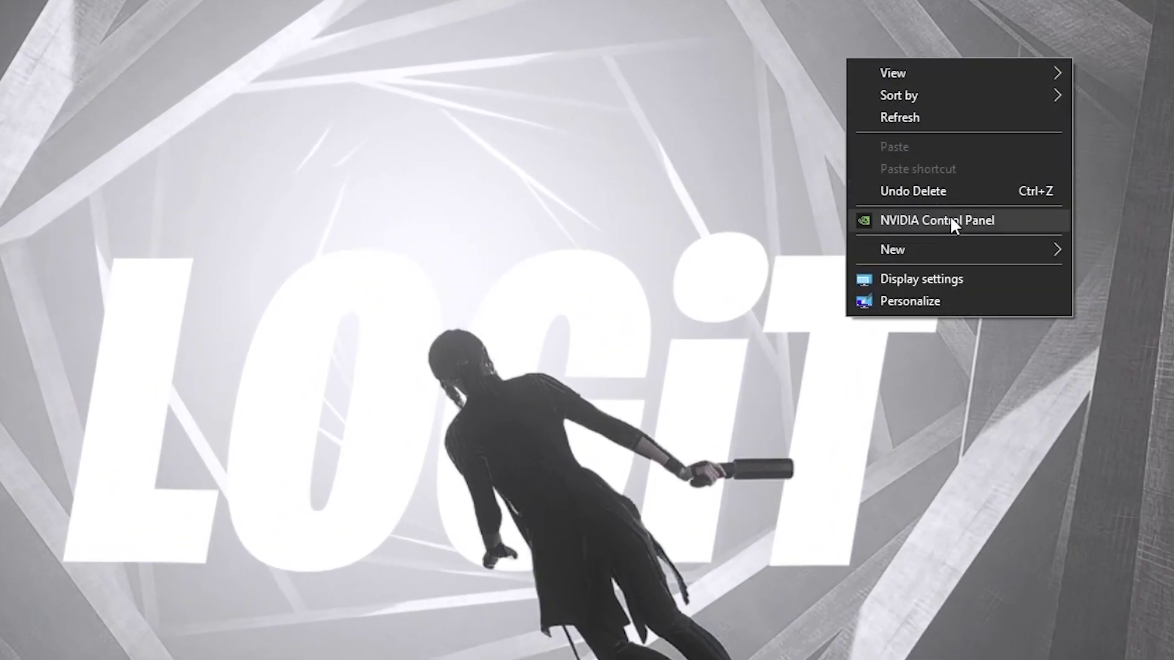
In NVIDIA Change resolution, choose 1920 × 1080 and keep the refresh rate at 75Hz
{"action": "left_click", "coordinate": [943, 219]}
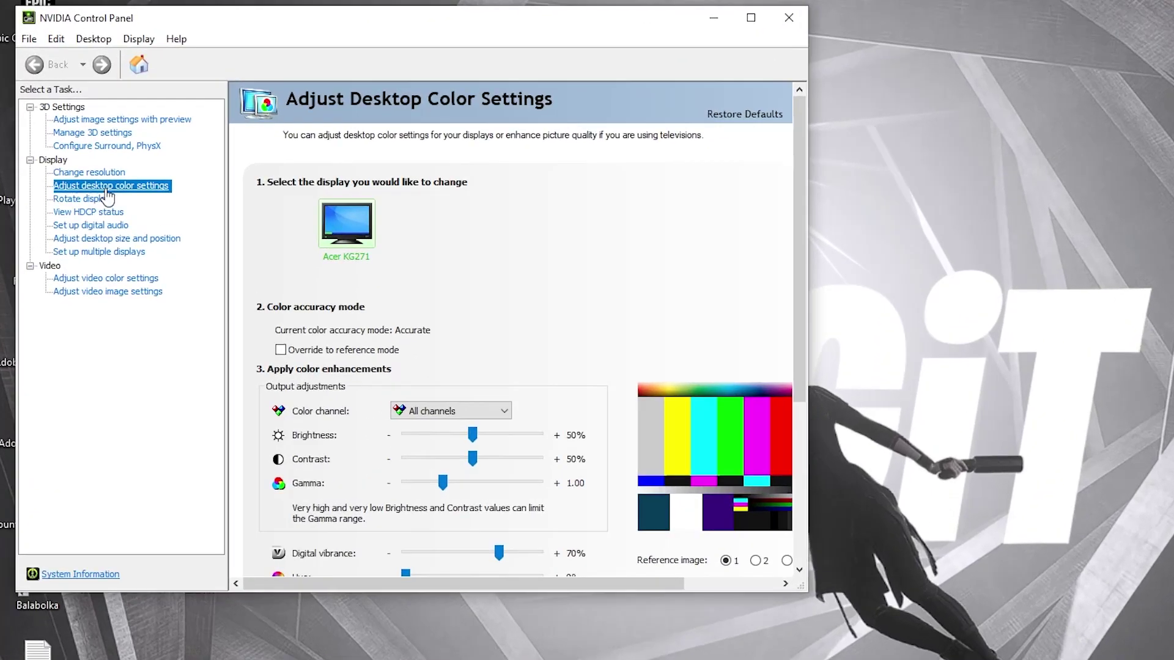
{"action": "left_click", "coordinate": [63, 188]}
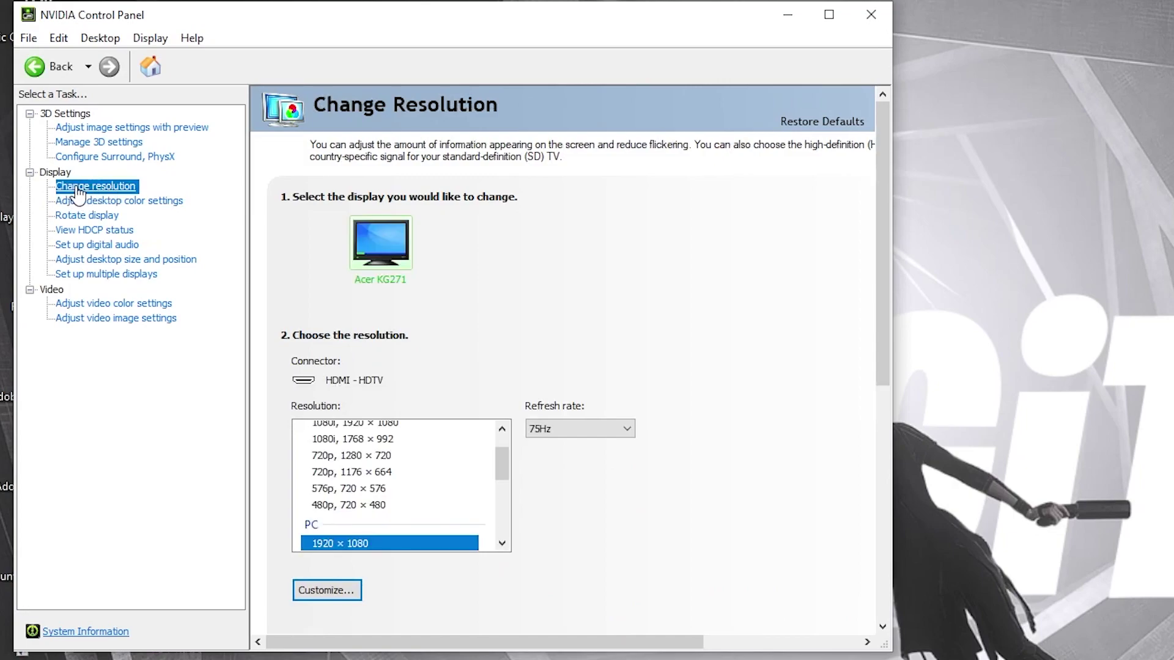
{"action": "scroll", "coordinate": [401, 483], "scroll_direction": "up", "scroll_amount": 1}
{"action": "scroll", "coordinate": [394, 488], "scroll_direction": "down", "scroll_amount": 2}
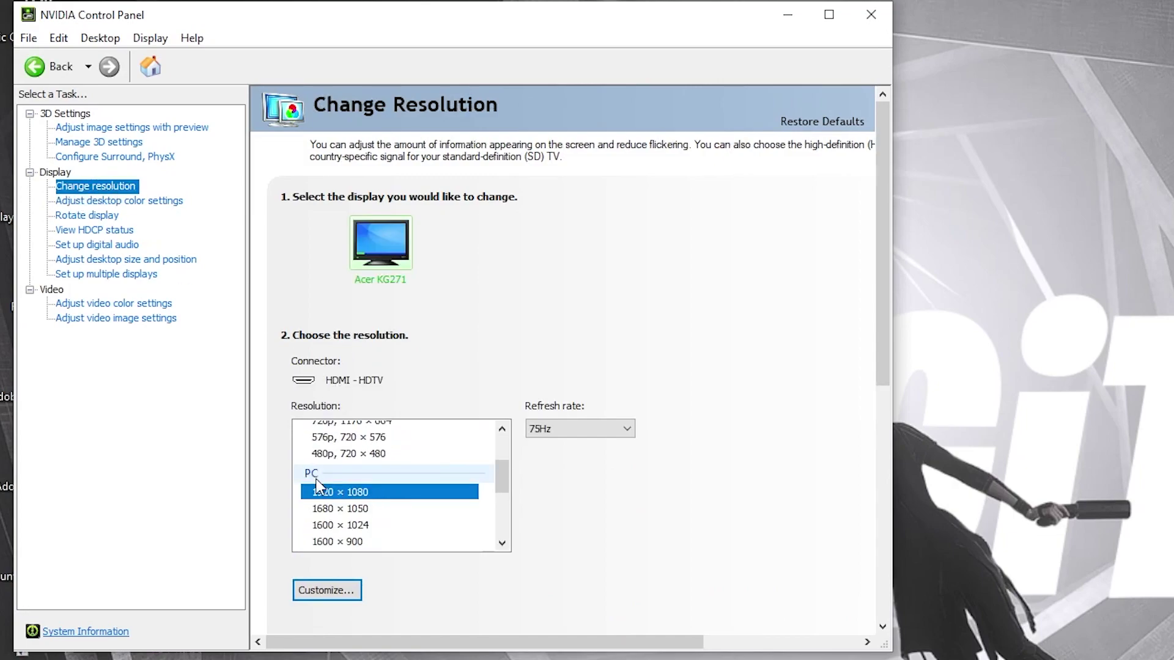
{"action": "left_click", "coordinate": [313, 496]}
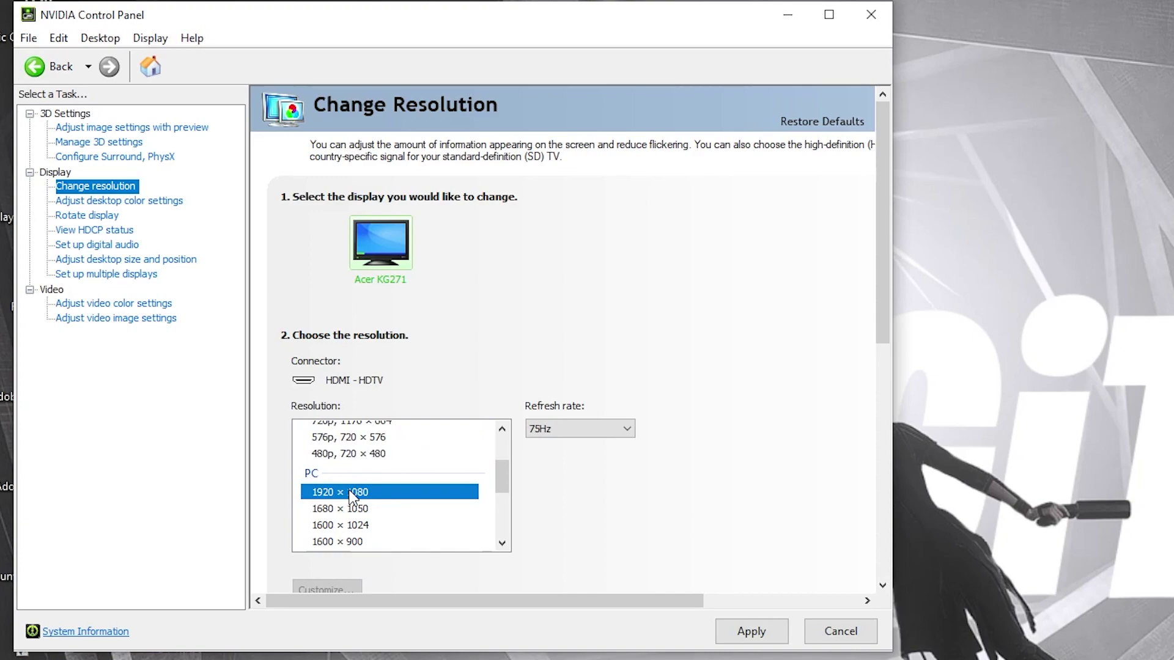
{"action": "left_click", "coordinate": [557, 432]}
{"action": "left_click", "coordinate": [565, 442]}
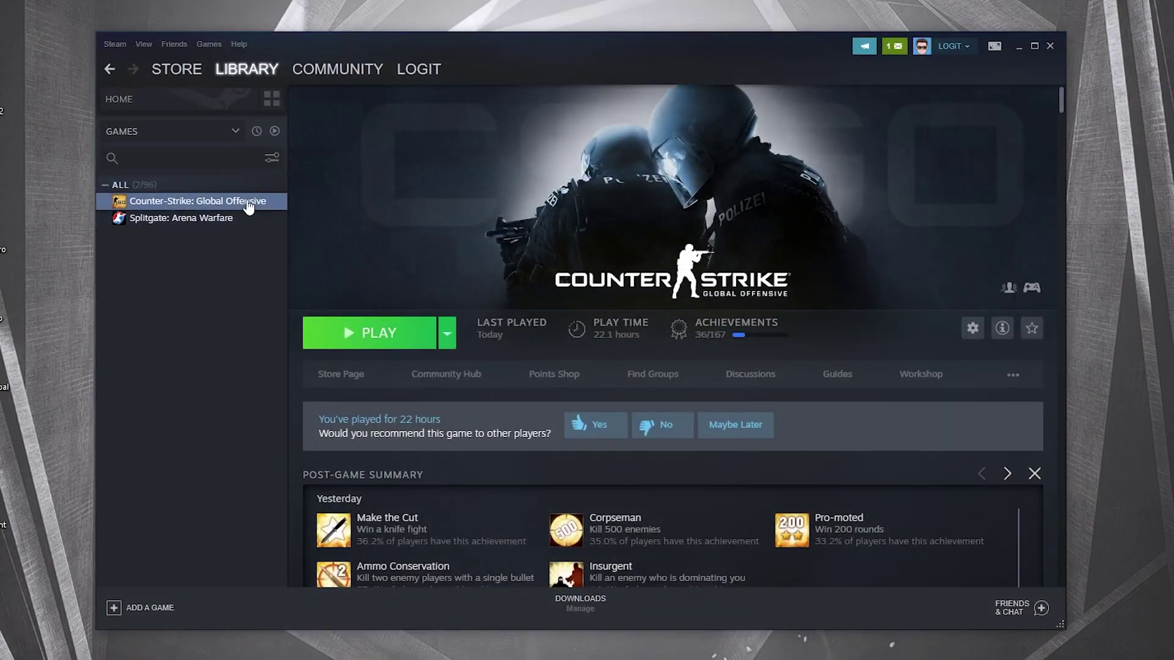
Reopen CS:GO's Steam properties to confirm the launch options still include -freq 75
{"action": "right_click", "coordinate": [246, 200]}
{"action": "left_click", "coordinate": [279, 294]}
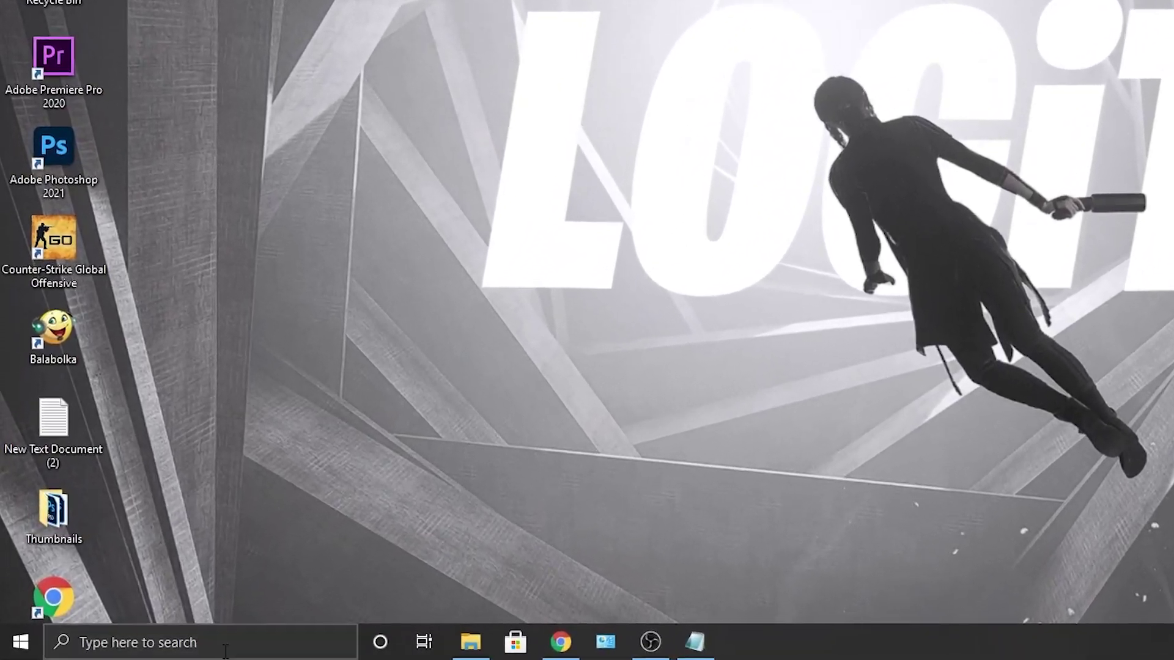
Launch Command Prompt as administrator from Windows search
{"action": "left_click", "coordinate": [223, 642]}
{"action": "type", "text": "cmd"}
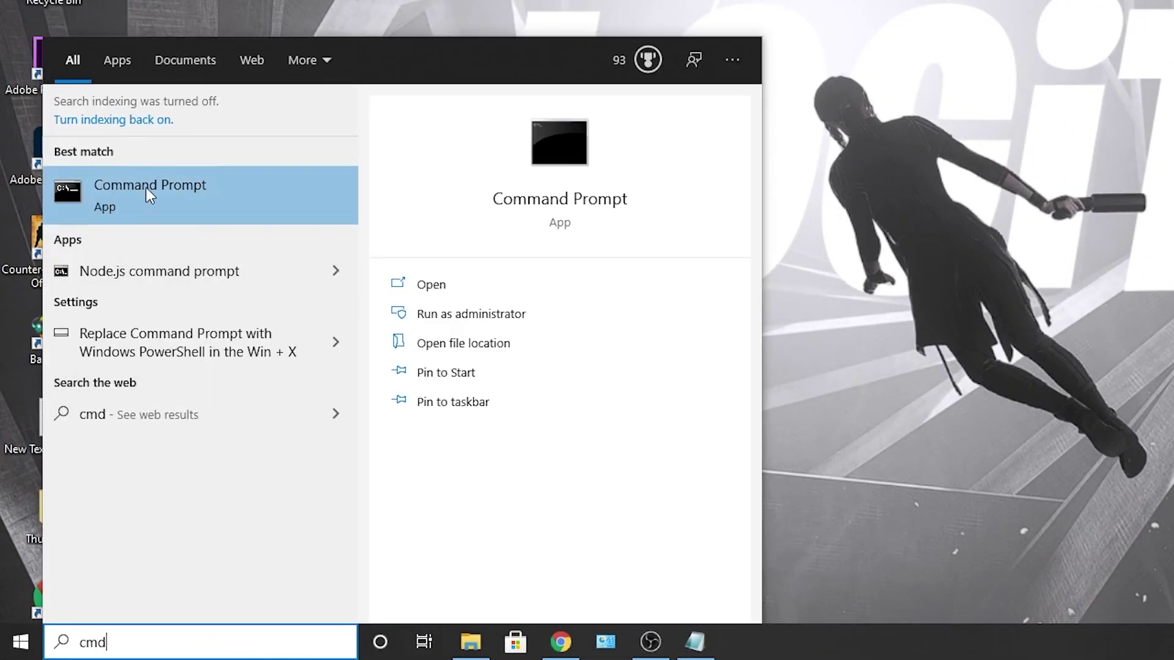
{"action": "right_click", "coordinate": [223, 201]}
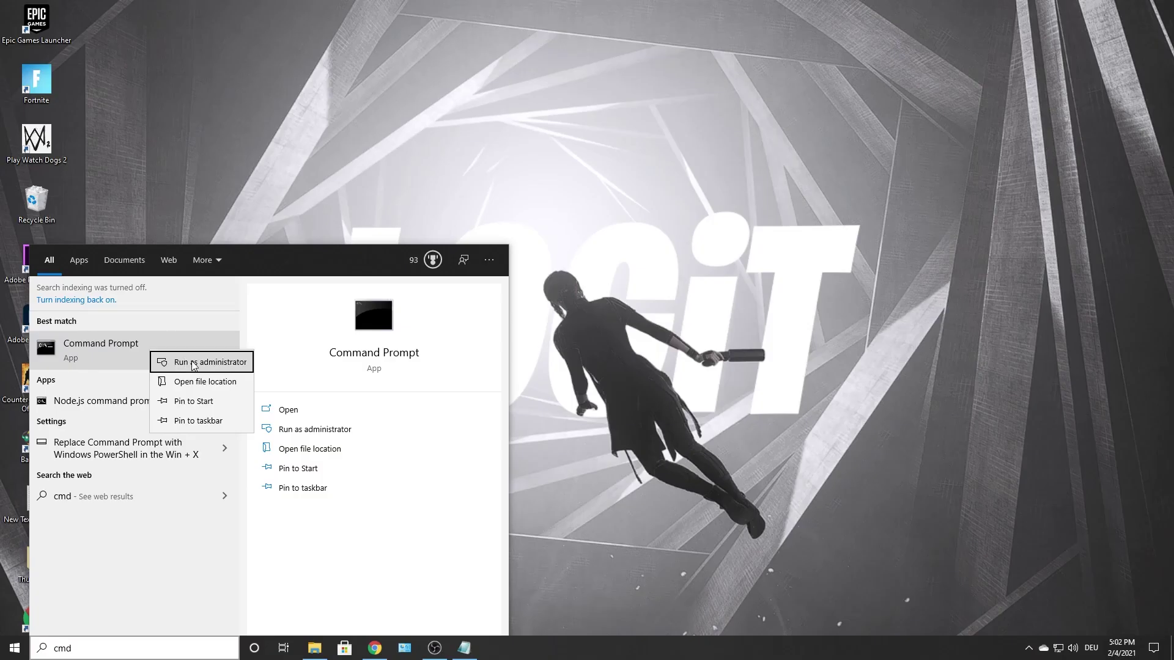
{"action": "left_click", "coordinate": [281, 216]}
{"action": "left_click_drag", "start_coordinate": [415, 170], "coordinate": [330, 174]}
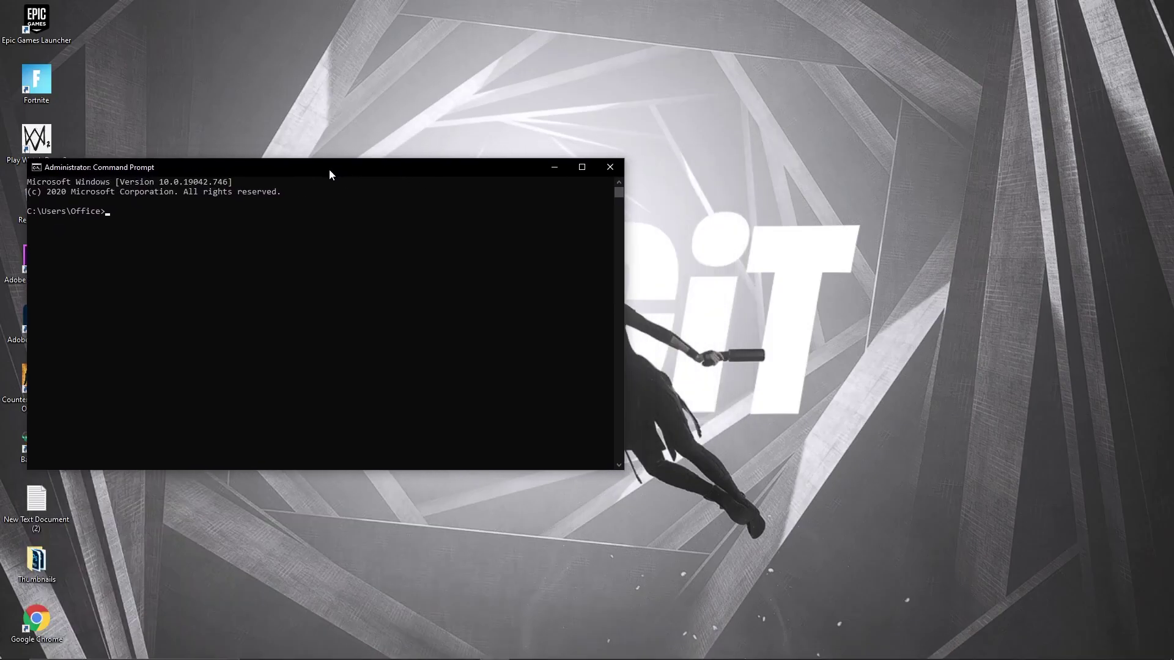
Run the copied powercfg -duplicatescheme command to create the Ultimate Performance plan
{"action": "left_click", "coordinate": [464, 650]}
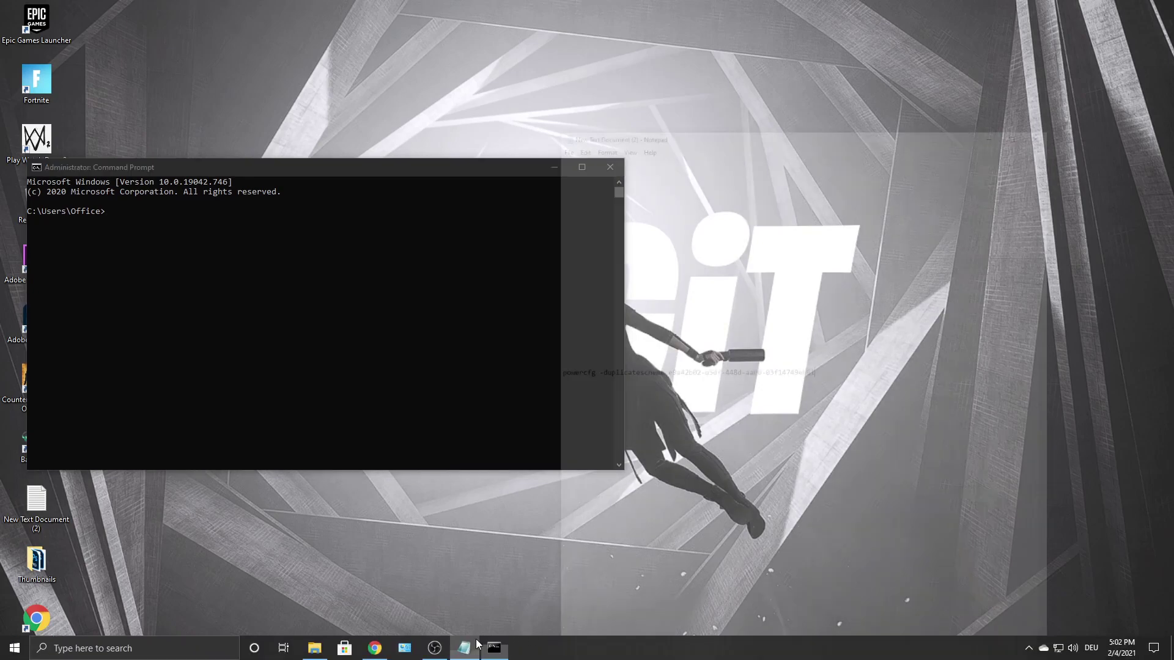
{"action": "left_click_drag", "start_coordinate": [890, 290], "coordinate": [612, 284]}
{"action": "right_click", "coordinate": [613, 284]}
{"action": "left_click", "coordinate": [690, 318]}
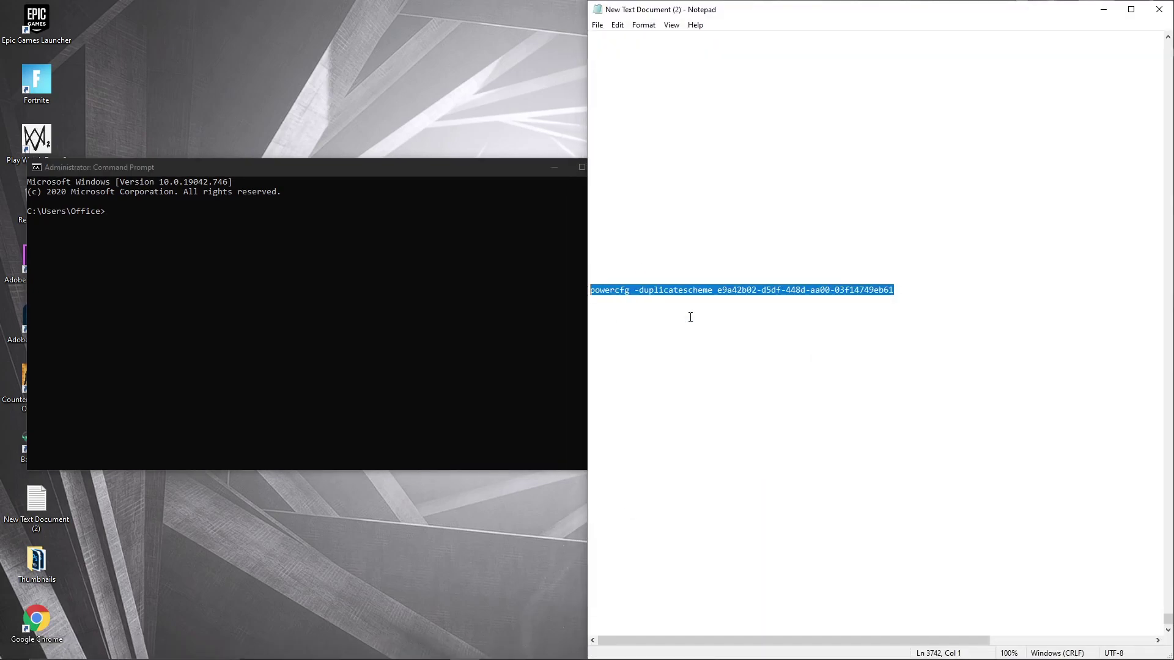
{"action": "left_click", "coordinate": [1105, 10]}
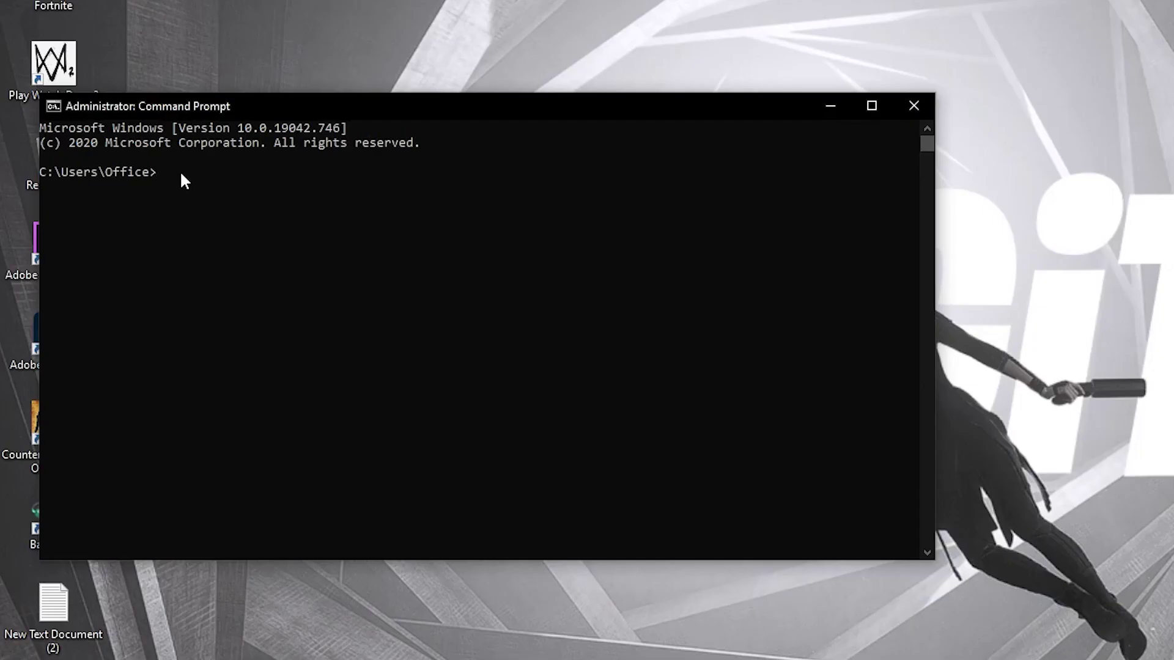
{"action": "right_click", "coordinate": [180, 180]}
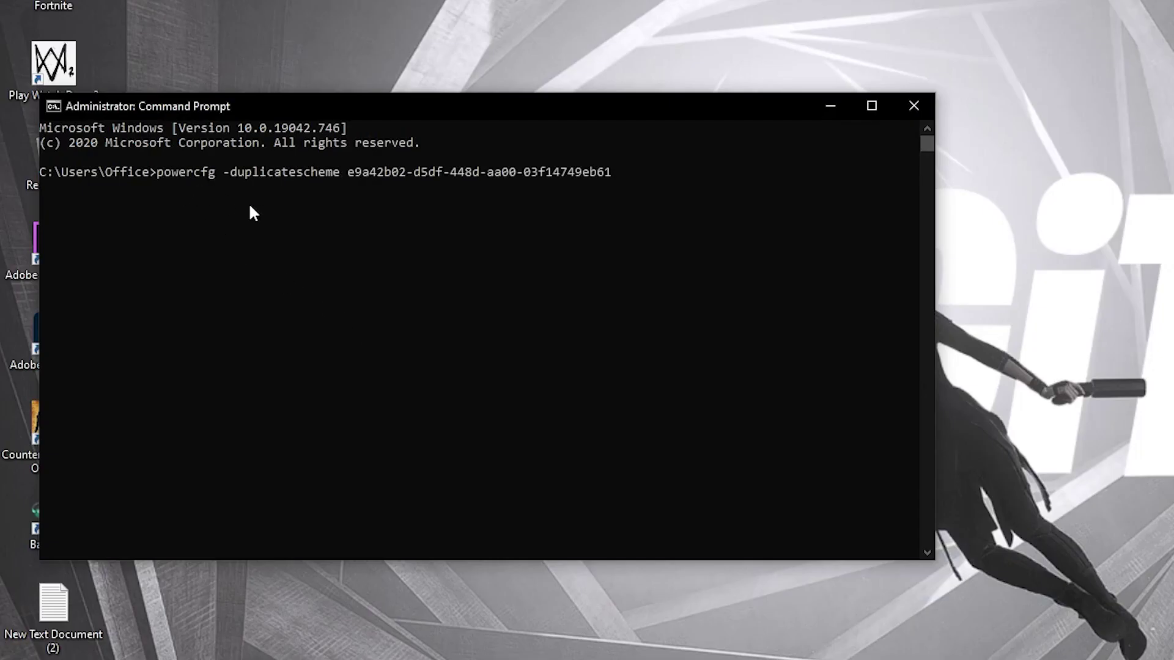
{"action": "key", "text": "Return"}
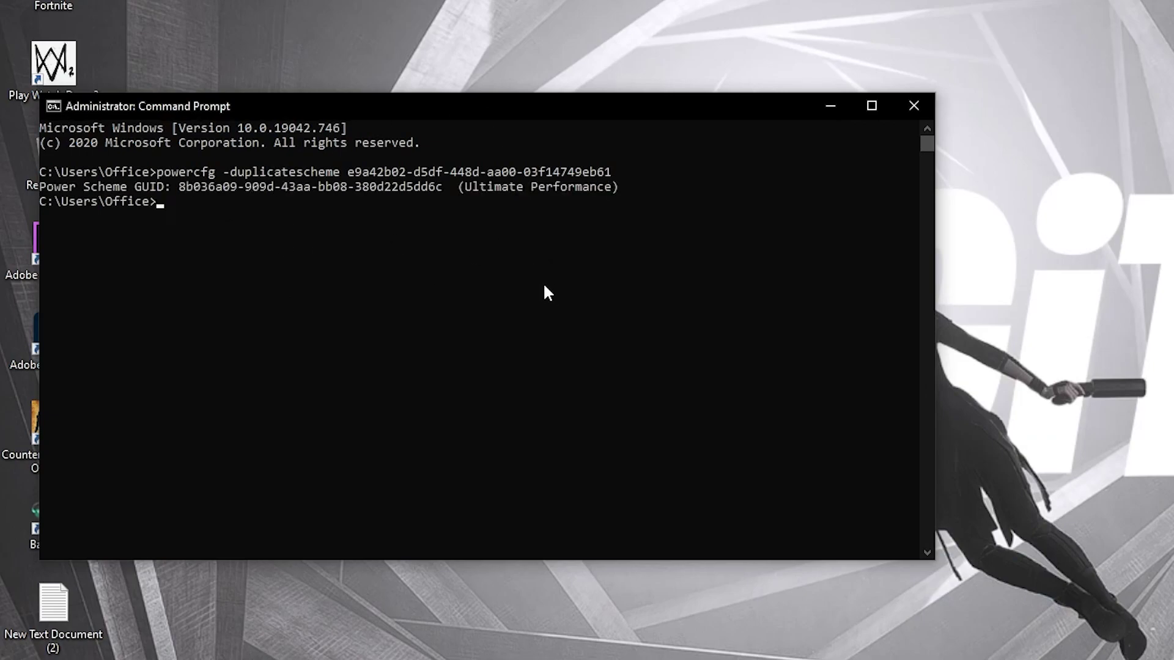
{"action": "left_click_drag", "start_coordinate": [458, 186], "coordinate": [518, 187]}
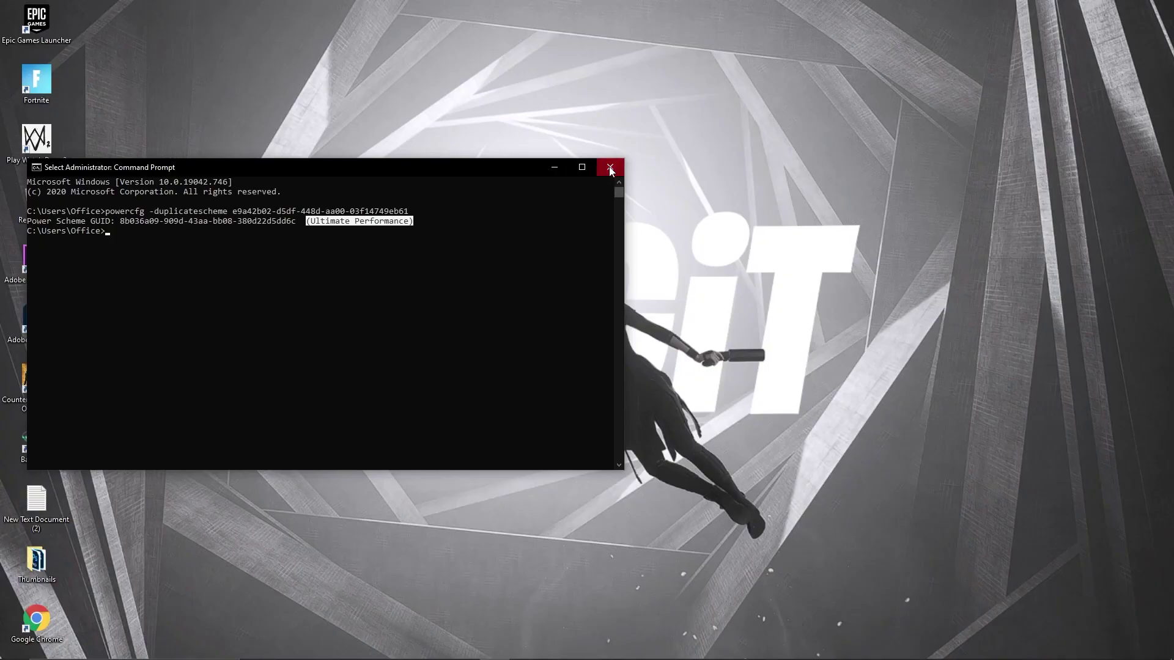
Close Command Prompt and check Power Options' additional plans for the selected Ultimate Performance plan
{"action": "left_click", "coordinate": [609, 166]}
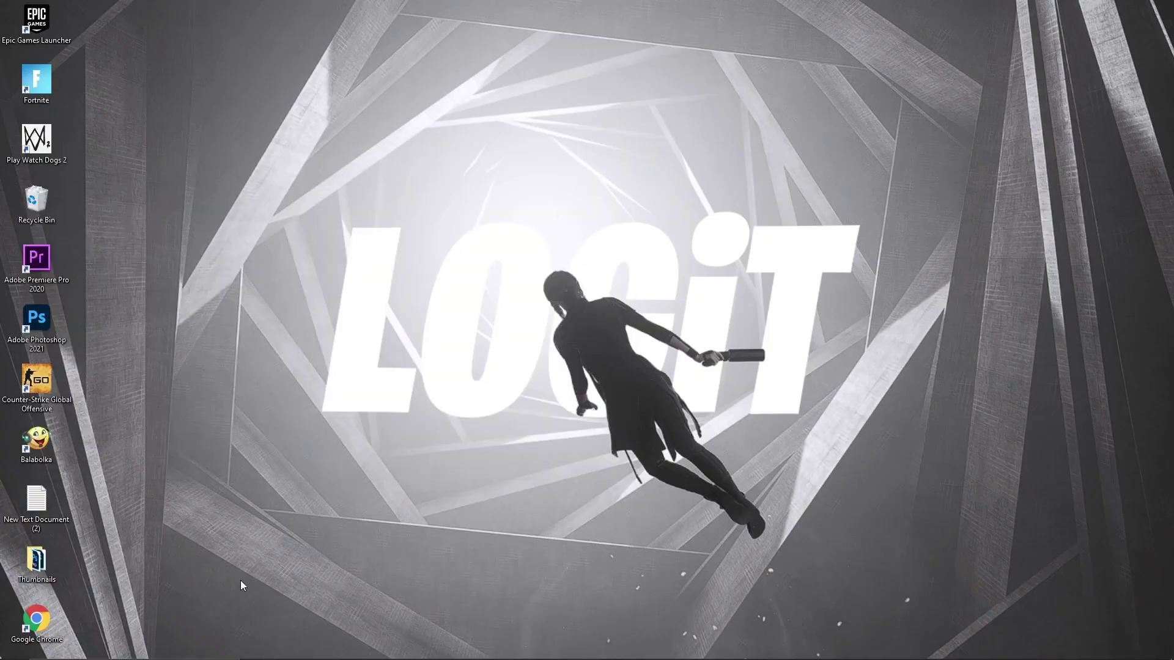
{"action": "left_click", "coordinate": [268, 633]}
{"action": "type", "text": "choose"}
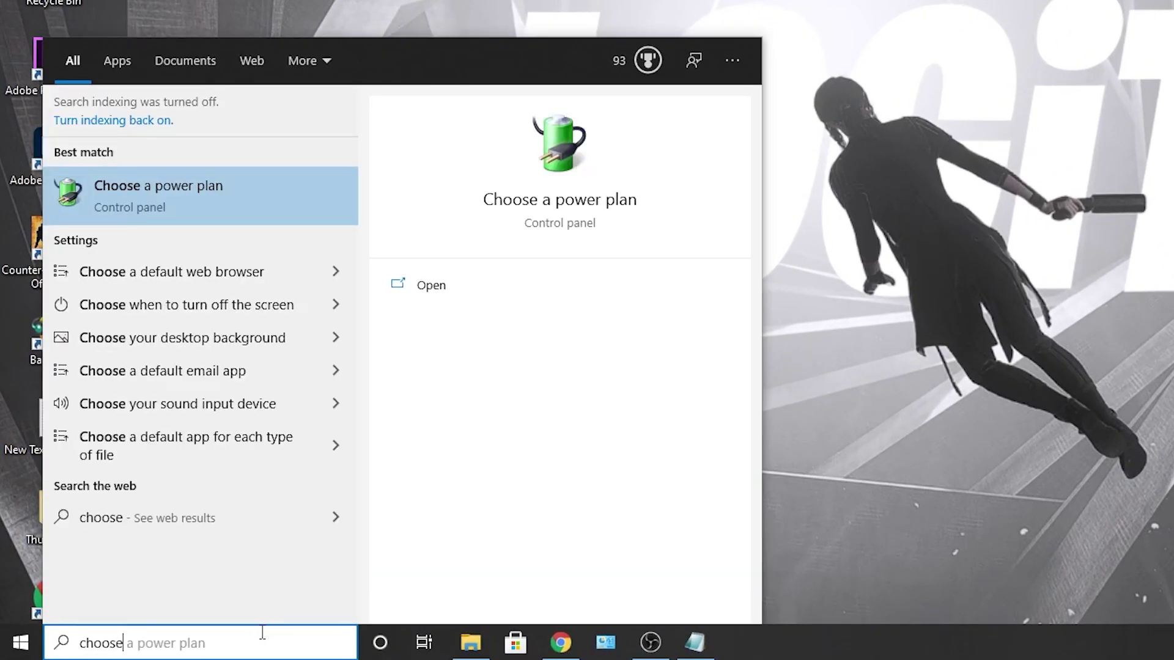
{"action": "left_click", "coordinate": [209, 189]}
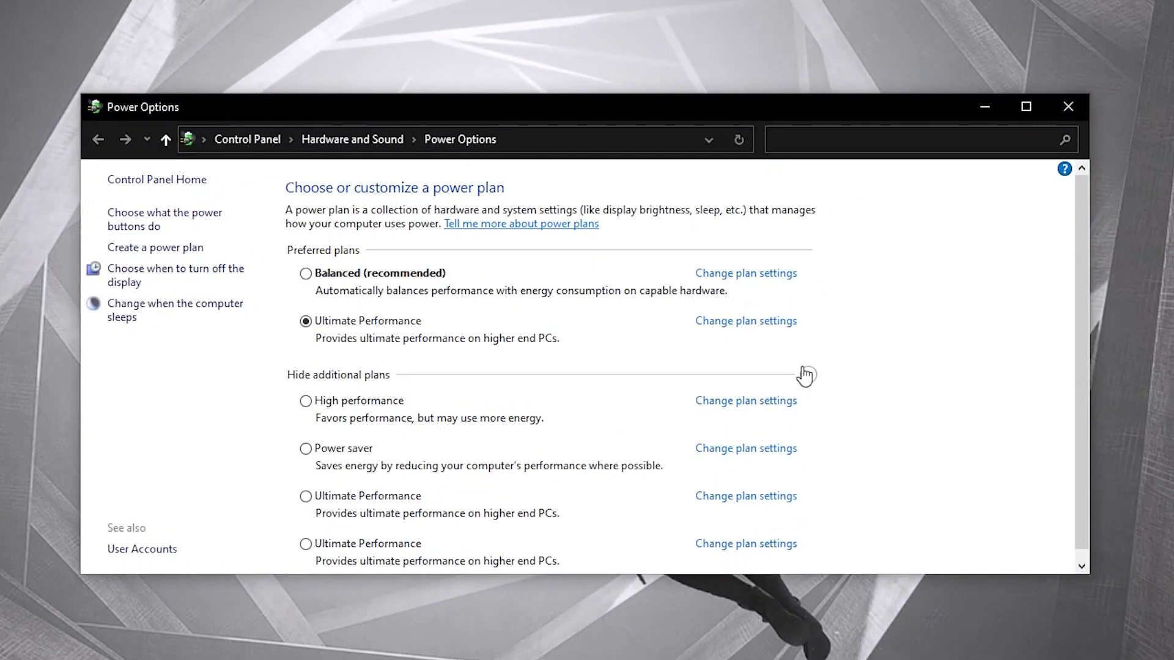
{"action": "left_click", "coordinate": [808, 377]}
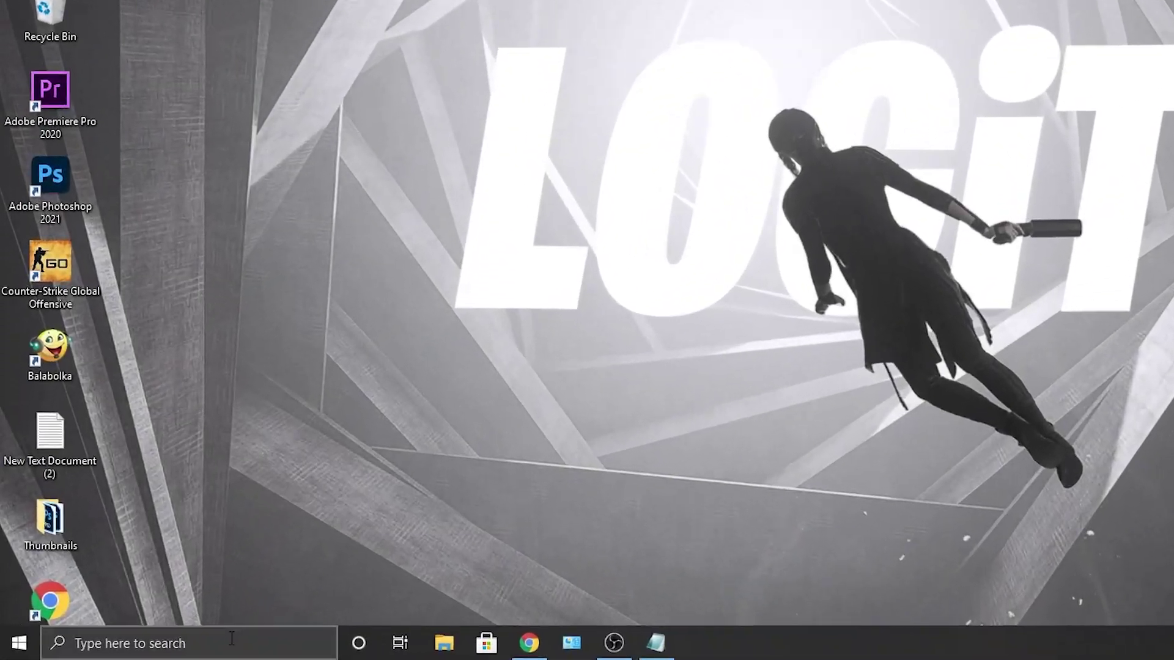
Open Windows graphics settings and start browsing for a program to add
{"action": "left_click", "coordinate": [224, 643]}
{"action": "type", "text": "grap"}
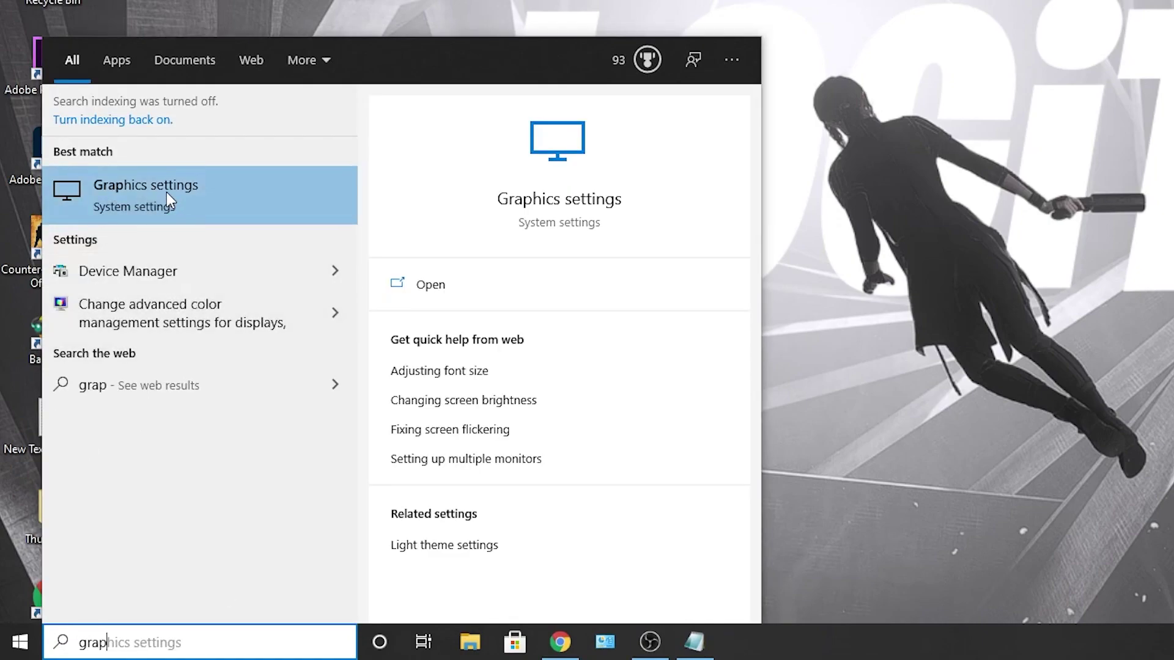
{"action": "left_click", "coordinate": [196, 191]}
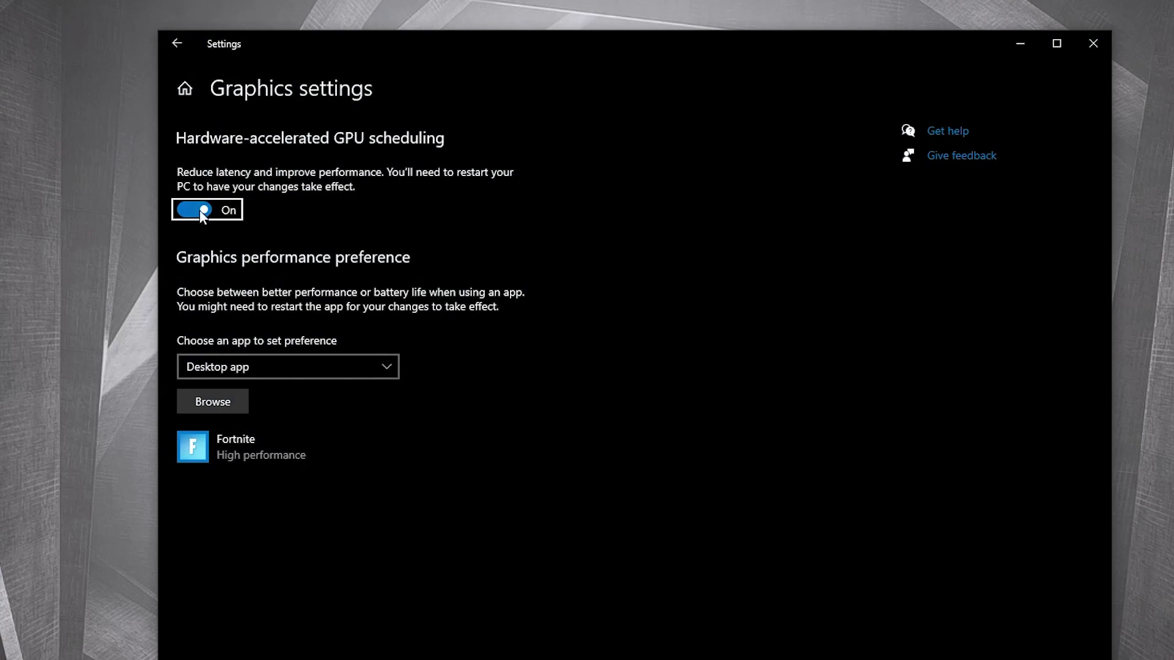
{"action": "left_click", "coordinate": [221, 402]}
Navigate to D:\Steam\steamapps\common\Counter-Strike Global Offensive and select csgo.exe
{"action": "left_click", "coordinate": [225, 363]}
{"action": "scroll", "coordinate": [454, 300], "scroll_direction": "down", "scroll_amount": 3}
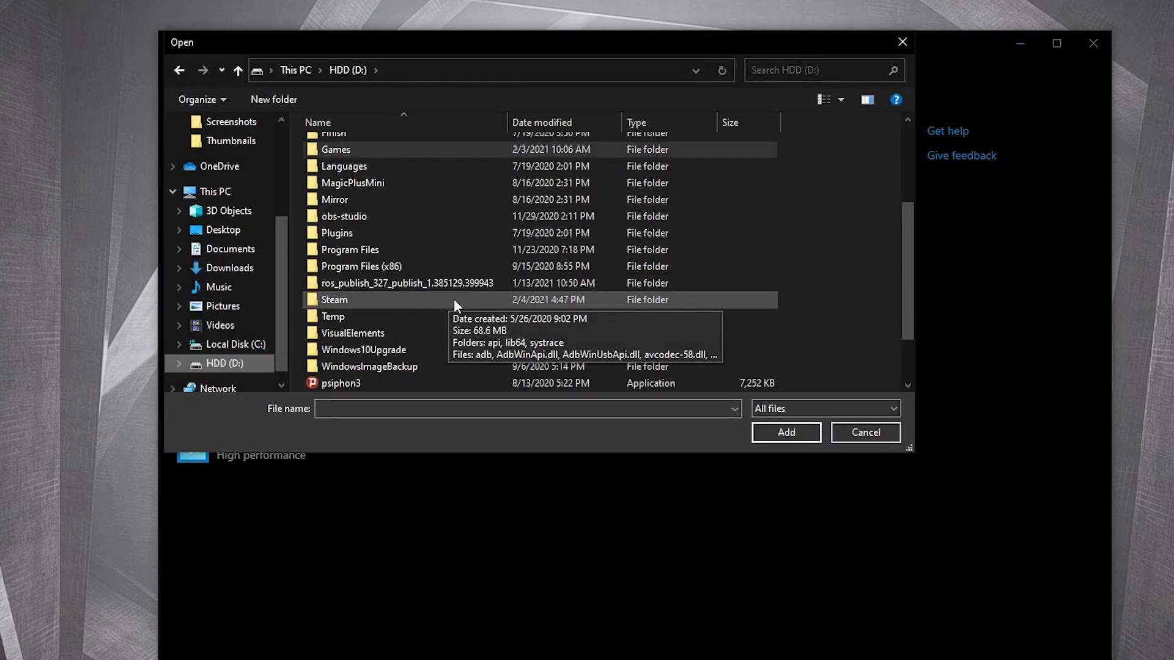
{"action": "left_click", "coordinate": [323, 298]}
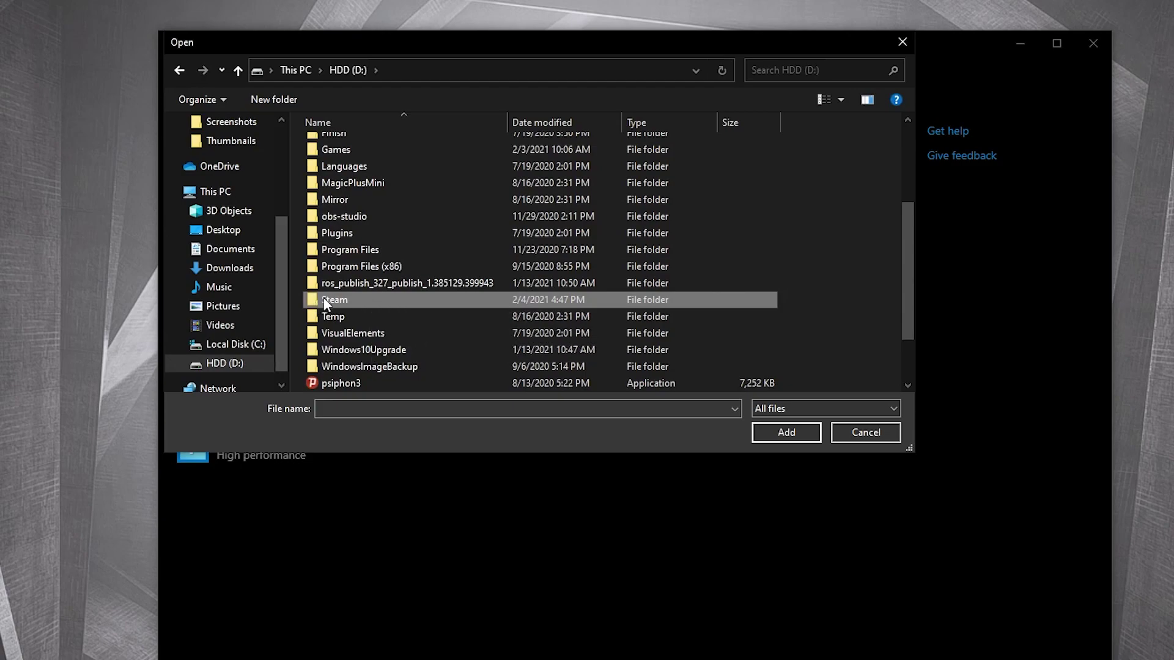
{"action": "double_click", "coordinate": [363, 298]}
{"action": "scroll", "coordinate": [403, 258], "scroll_direction": "down", "scroll_amount": 1}
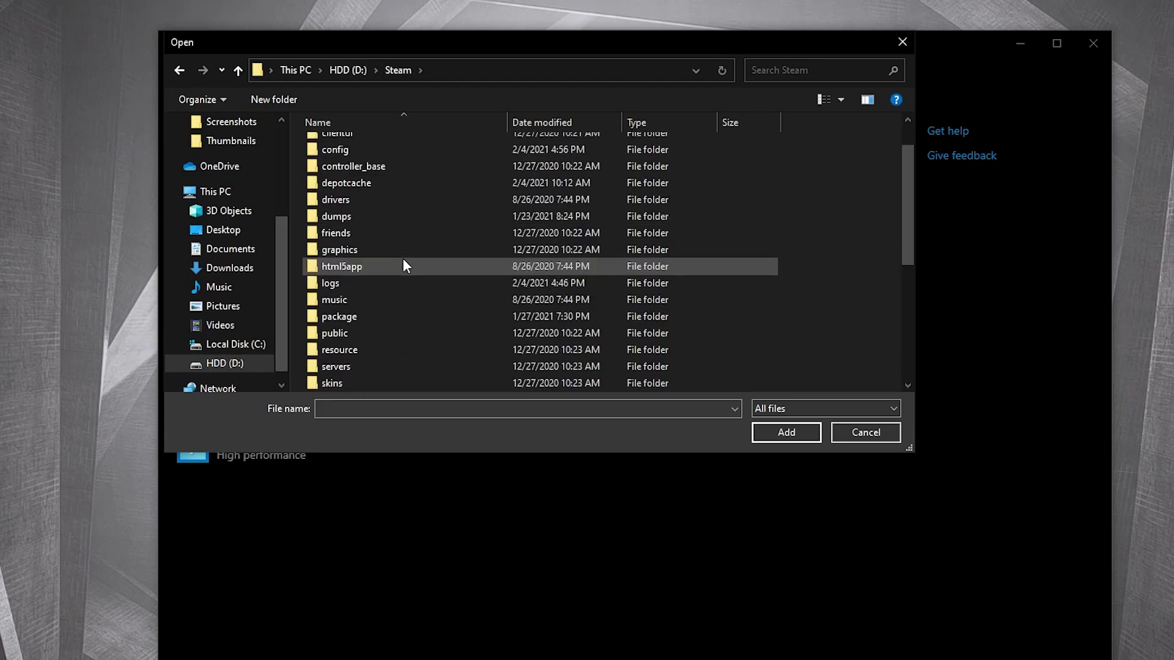
{"action": "scroll", "coordinate": [407, 258], "scroll_direction": "down", "scroll_amount": 2}
{"action": "scroll", "coordinate": [407, 260], "scroll_direction": "down", "scroll_amount": 1}
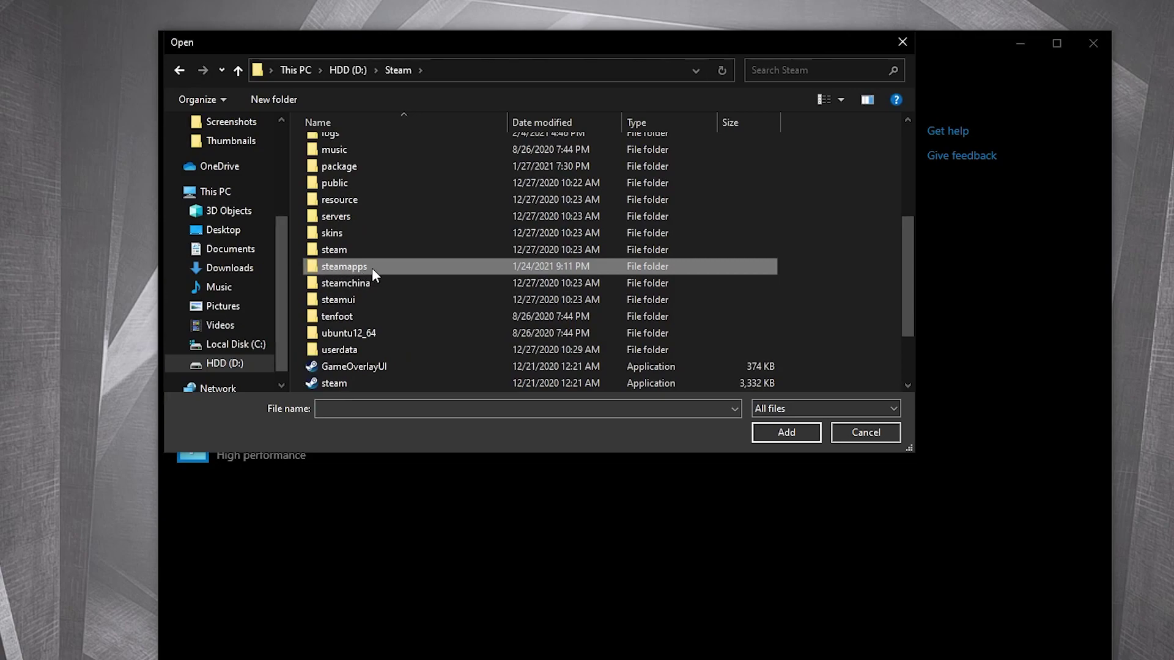
{"action": "double_click", "coordinate": [363, 268]}
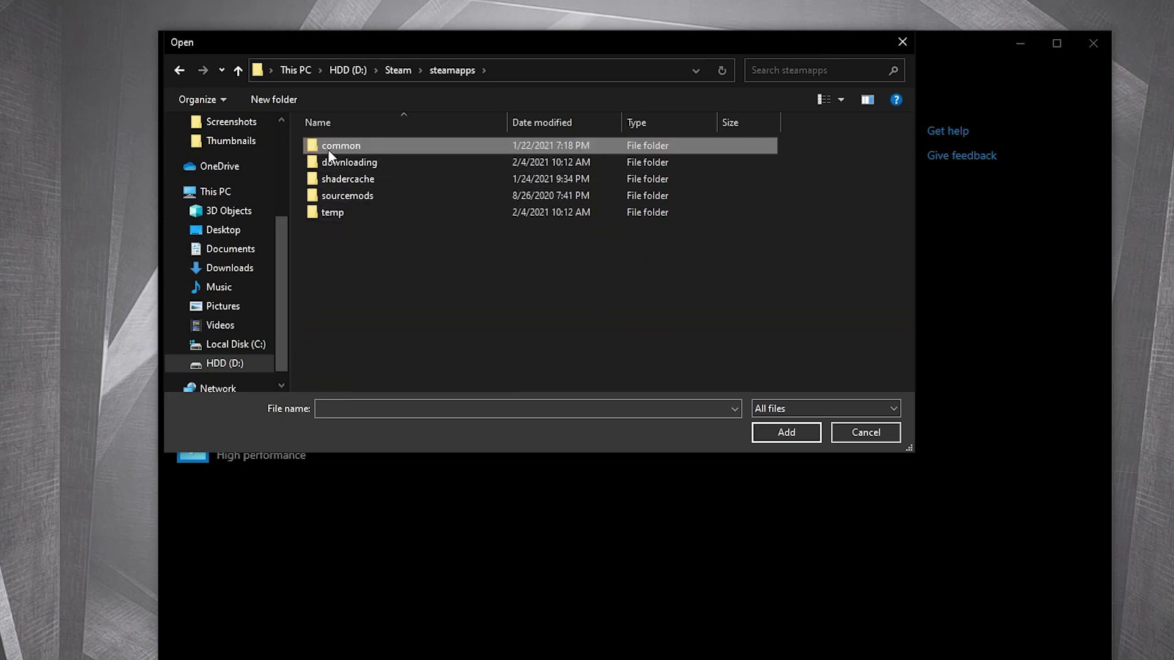
{"action": "double_click", "coordinate": [366, 146]}
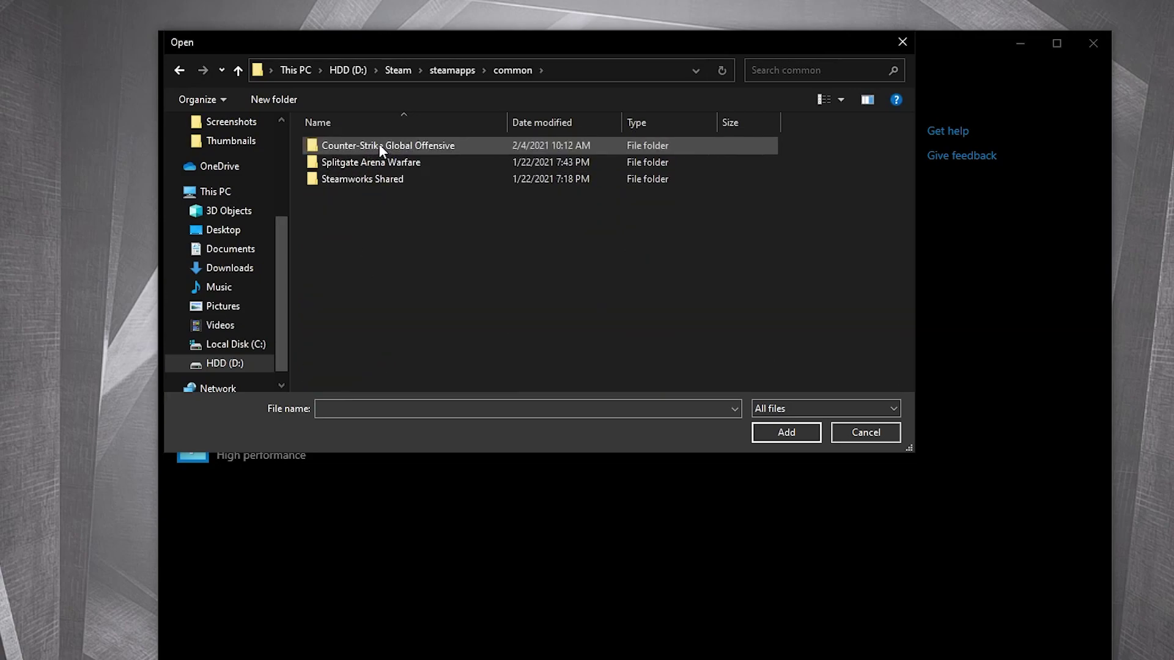
{"action": "double_click", "coordinate": [415, 150]}
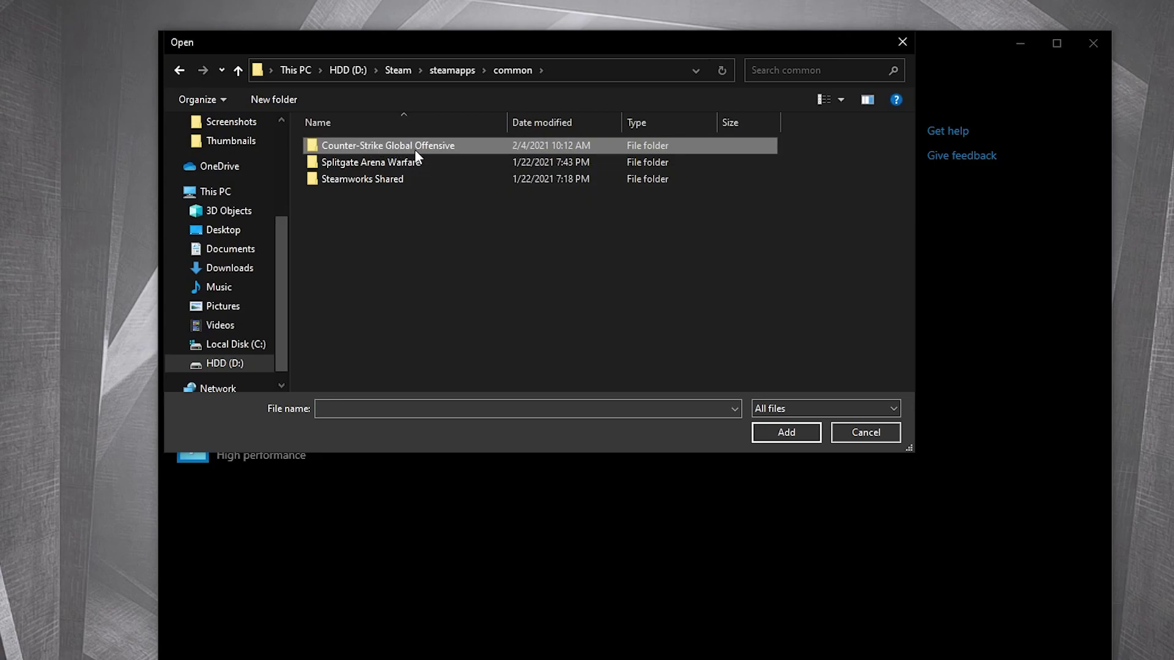
{"action": "left_click", "coordinate": [390, 232]}
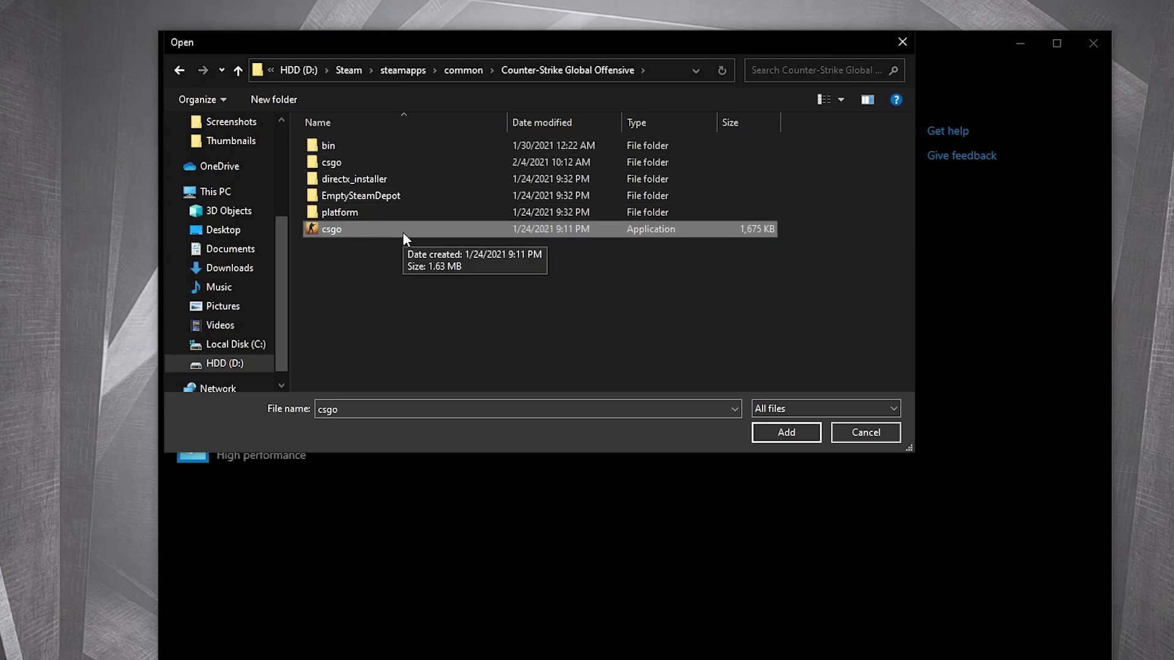
In csgo's Compatibility properties, override high DPI scaling performed by Application and confirm
{"action": "right_click", "coordinate": [404, 229]}
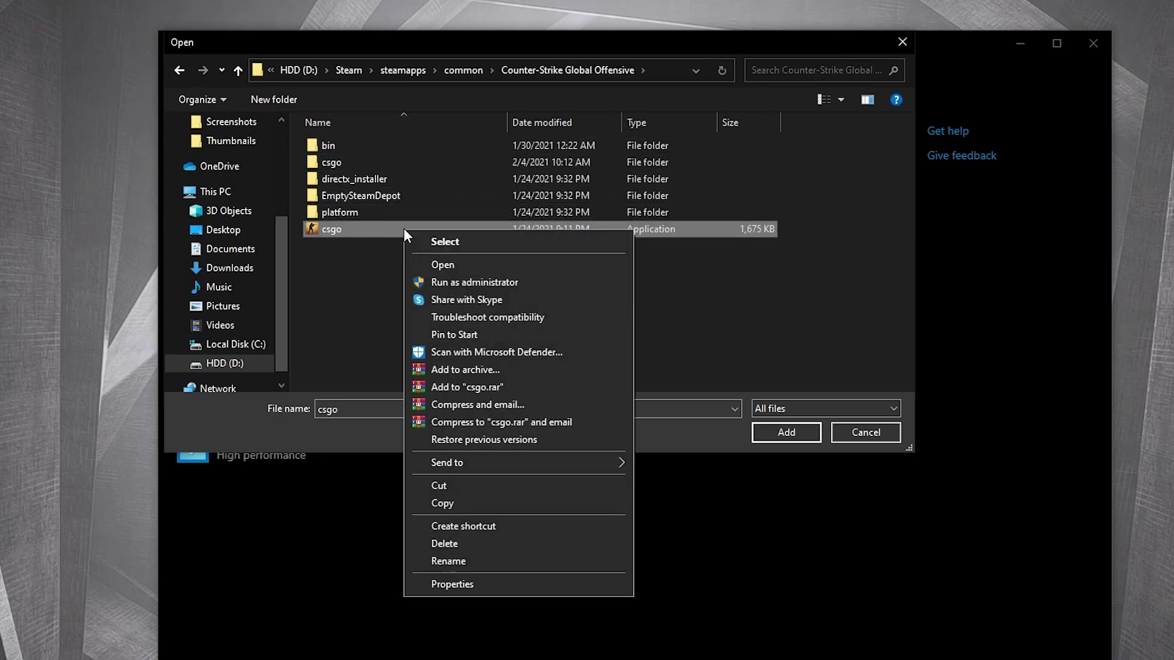
{"action": "left_click", "coordinate": [456, 584]}
{"action": "left_click", "coordinate": [543, 286]}
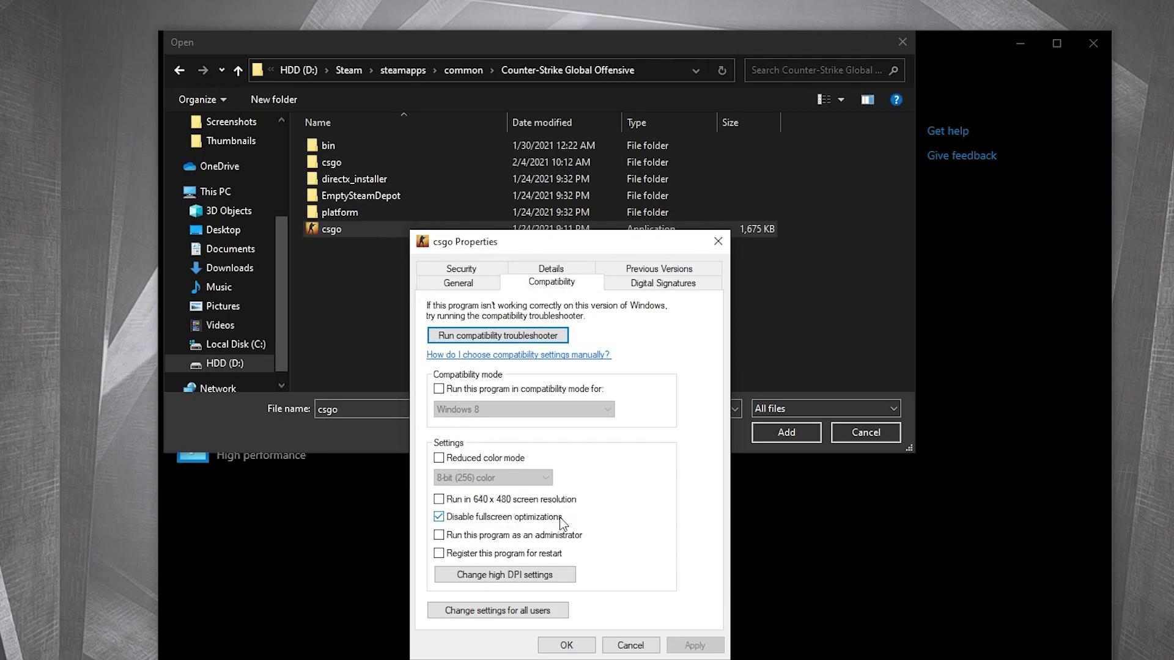
{"action": "left_click", "coordinate": [513, 576]}
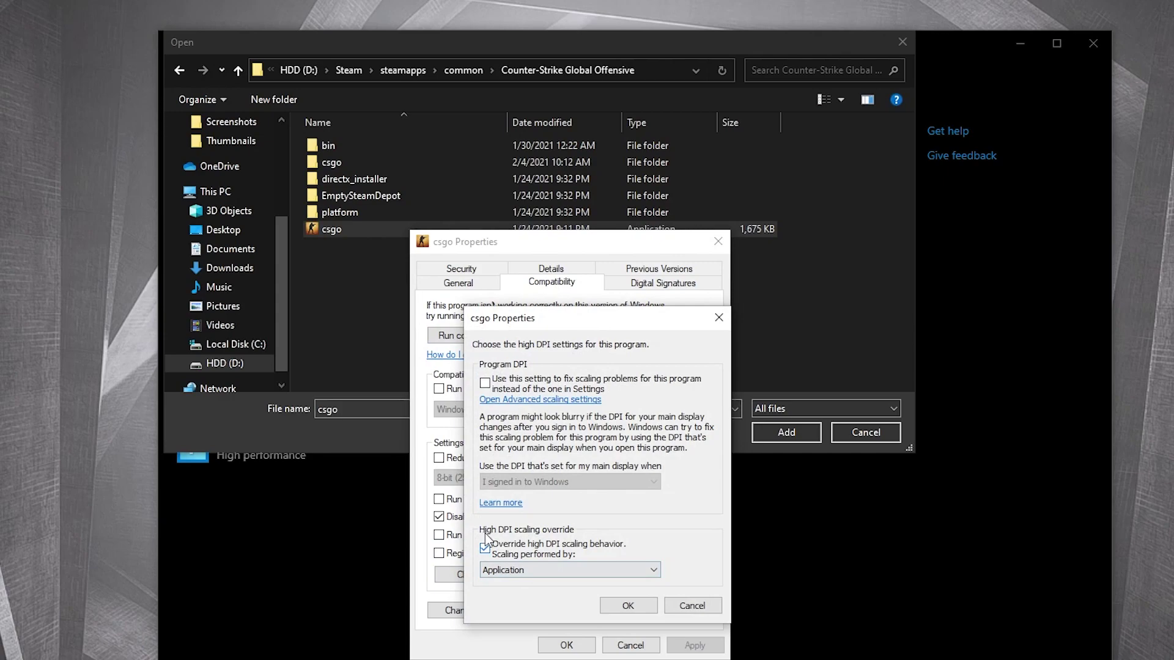
{"action": "left_click", "coordinate": [614, 606]}
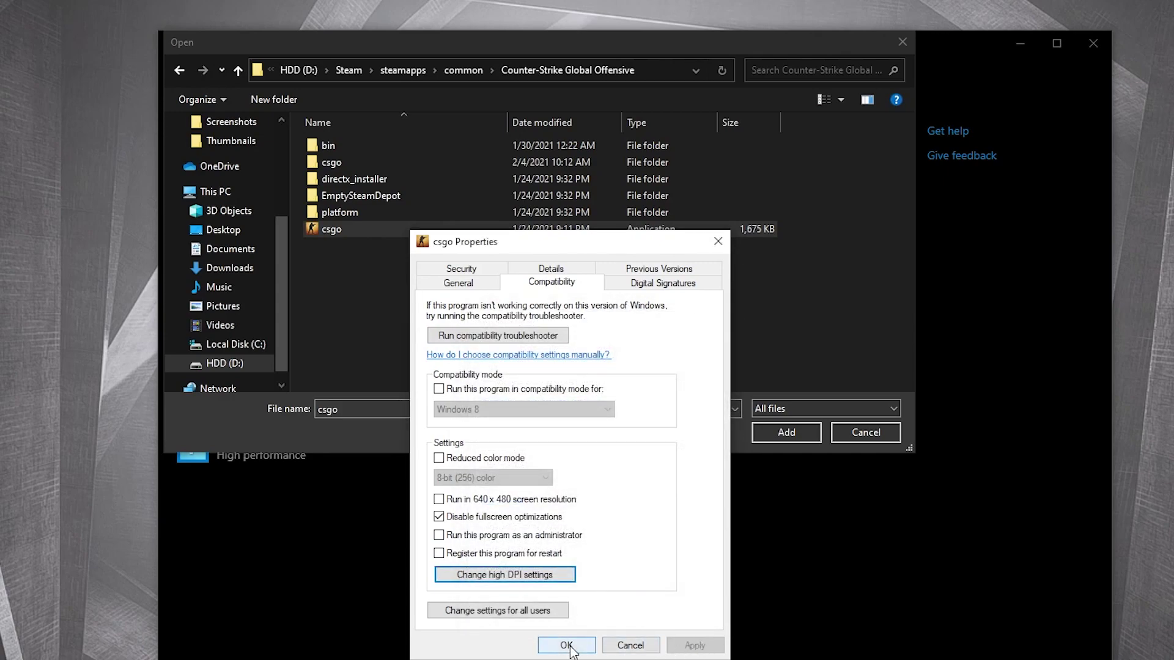
{"action": "left_click", "coordinate": [566, 647]}
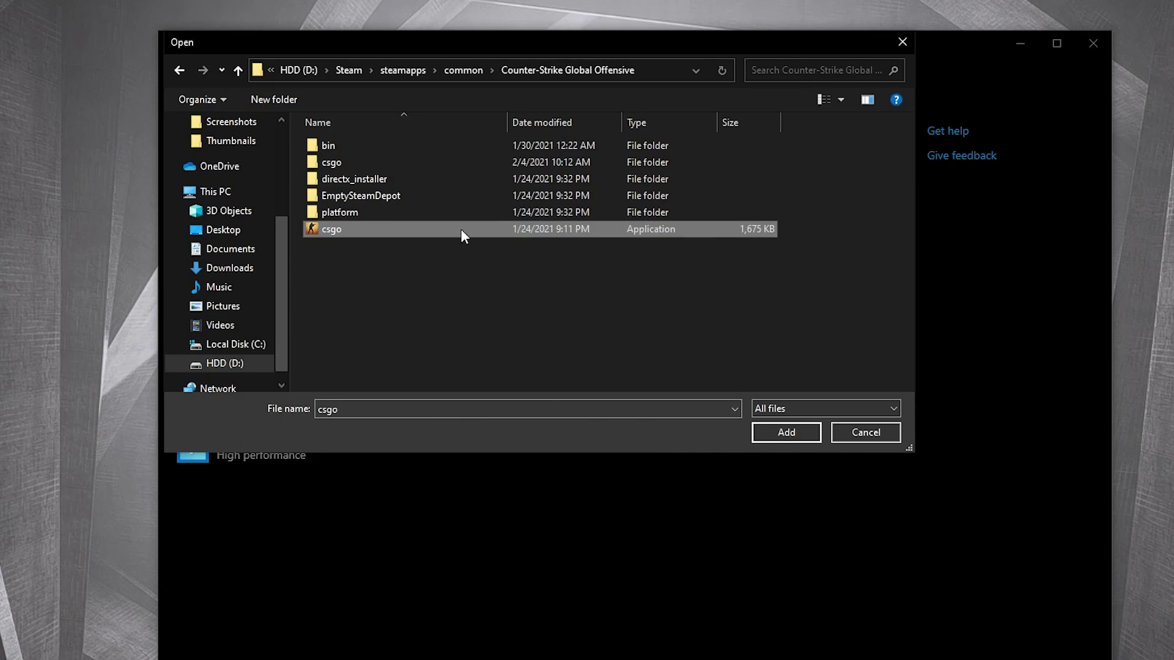
Add csgo to the graphics preference list and save it as High performance
{"action": "left_click", "coordinate": [783, 429]}
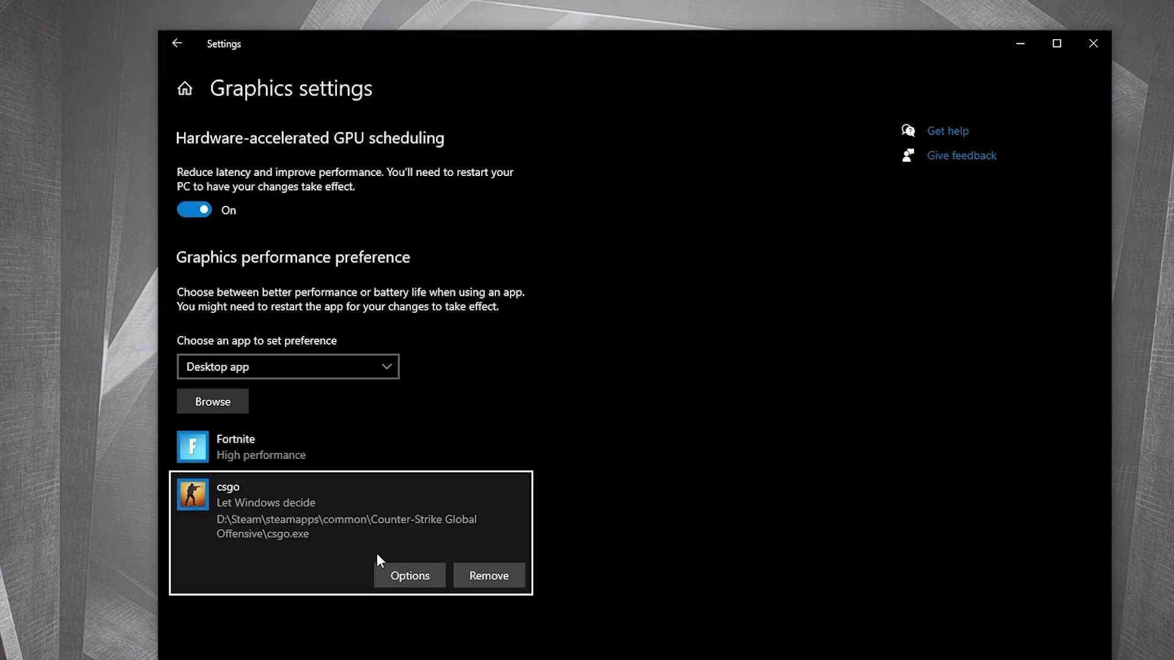
{"action": "left_click", "coordinate": [409, 574]}
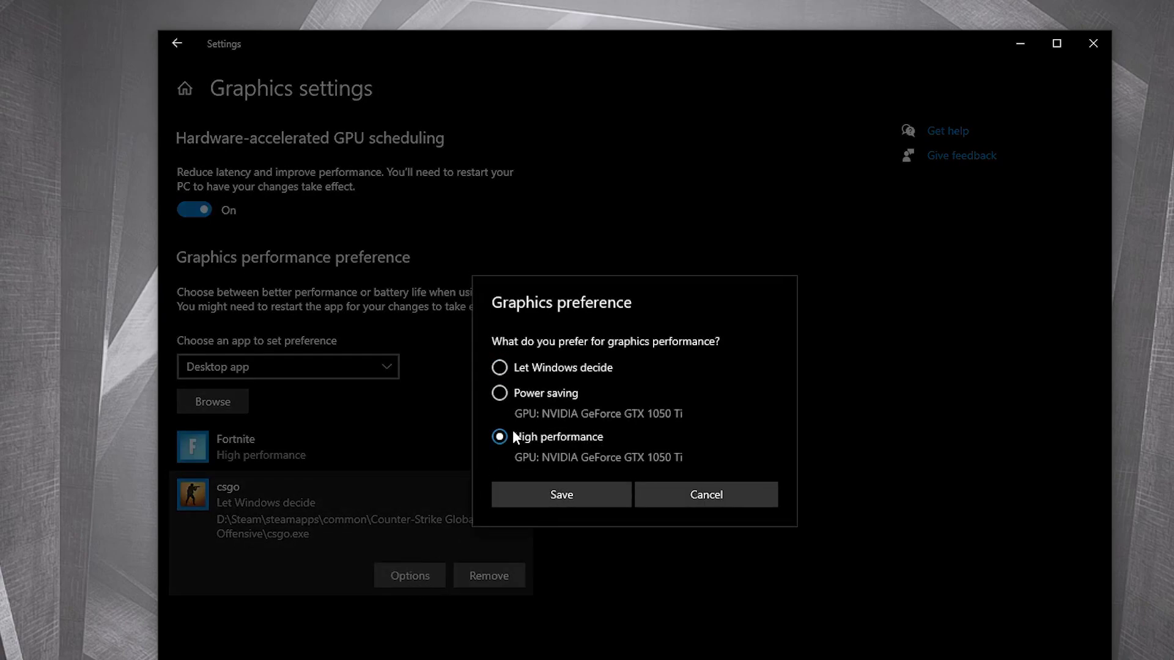
{"action": "left_click", "coordinate": [572, 492]}
Go from Settings home to Gaming > Game Mode and verify the toggle is On
{"action": "left_click", "coordinate": [178, 42]}
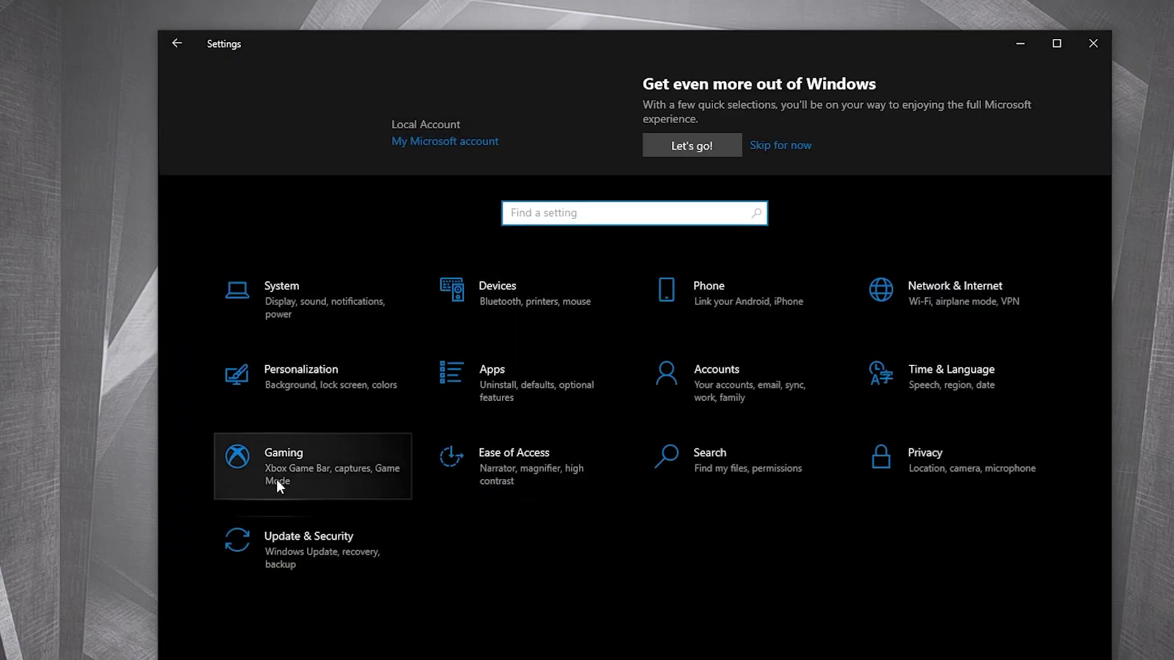
{"action": "left_click", "coordinate": [304, 462]}
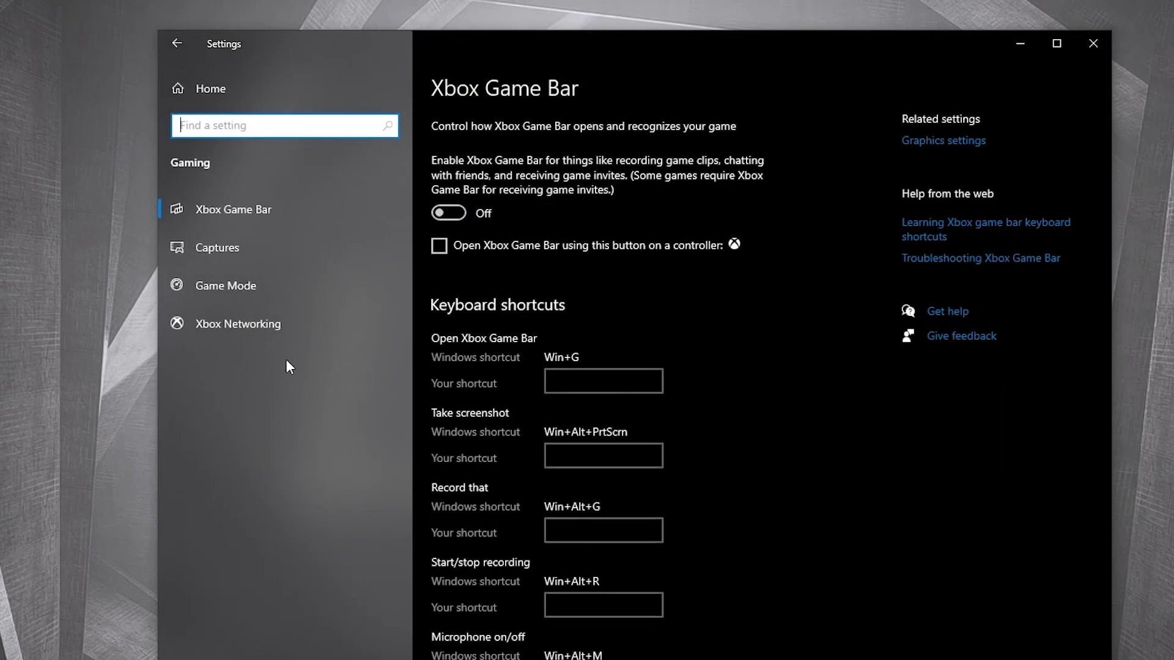
{"action": "left_click", "coordinate": [254, 212]}
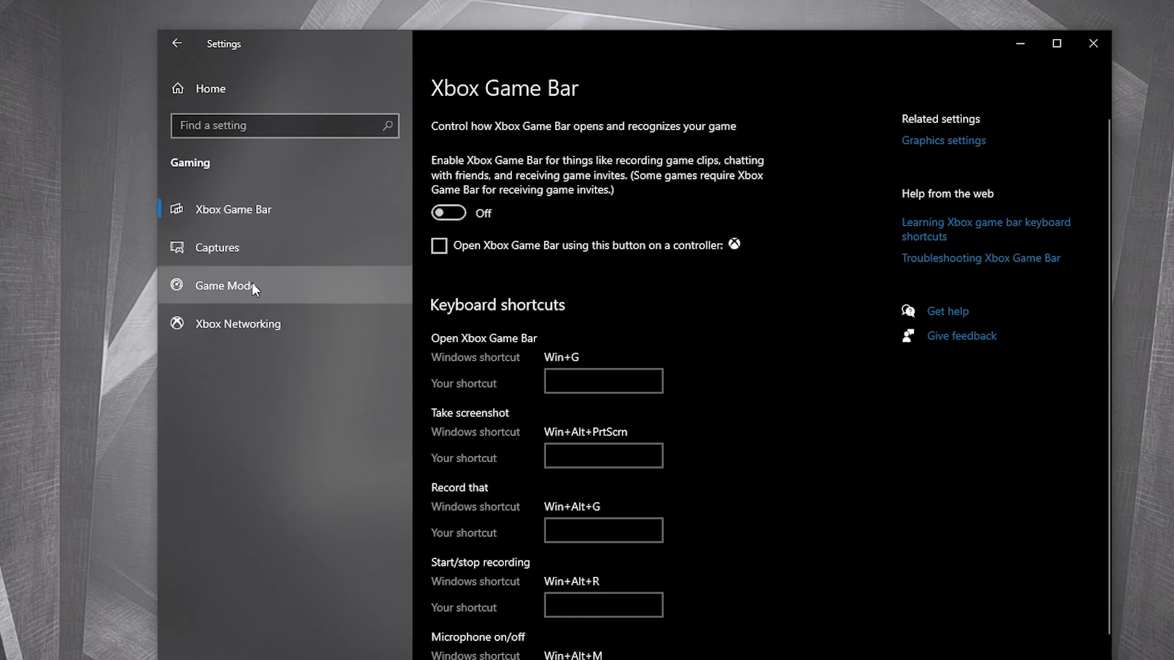
{"action": "left_click", "coordinate": [184, 287]}
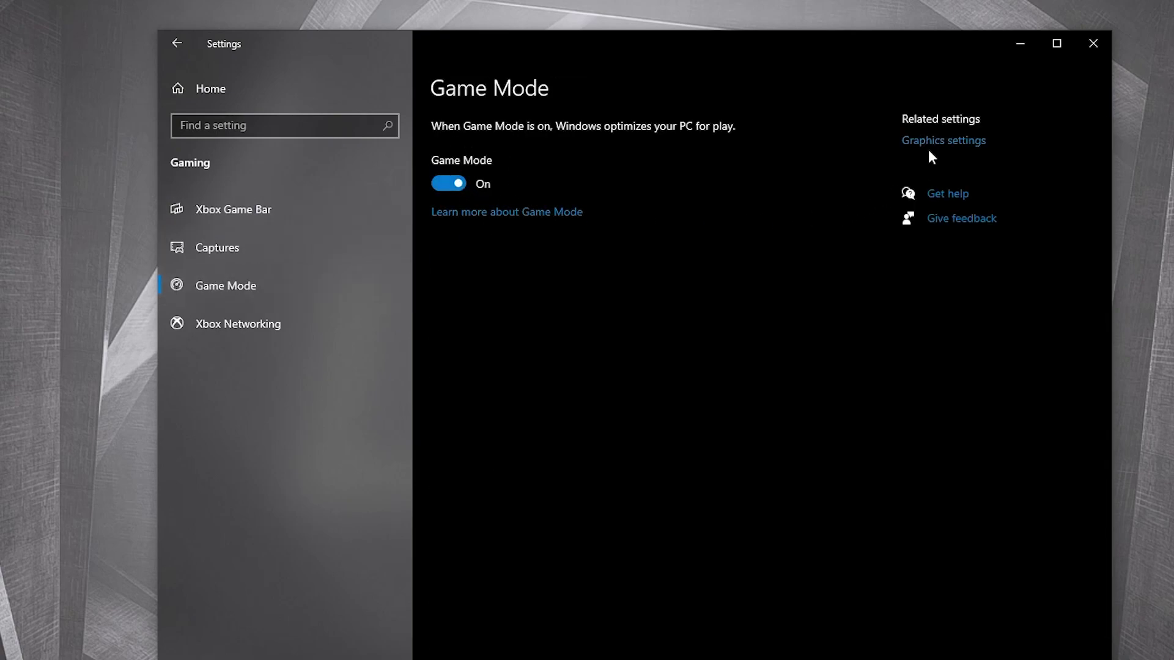
{"action": "left_click", "coordinate": [957, 150]}
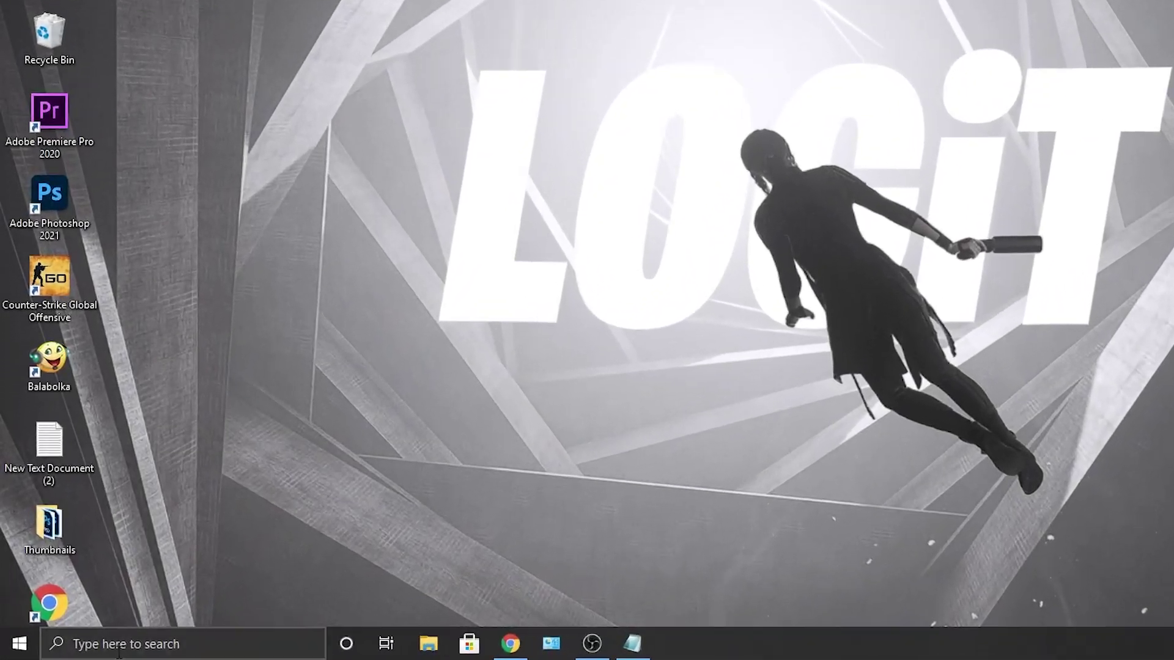
Open temp via Run and delete its seven files, then open %temp% and select all files
{"action": "left_click", "coordinate": [118, 645]}
{"action": "type", "text": "run"}
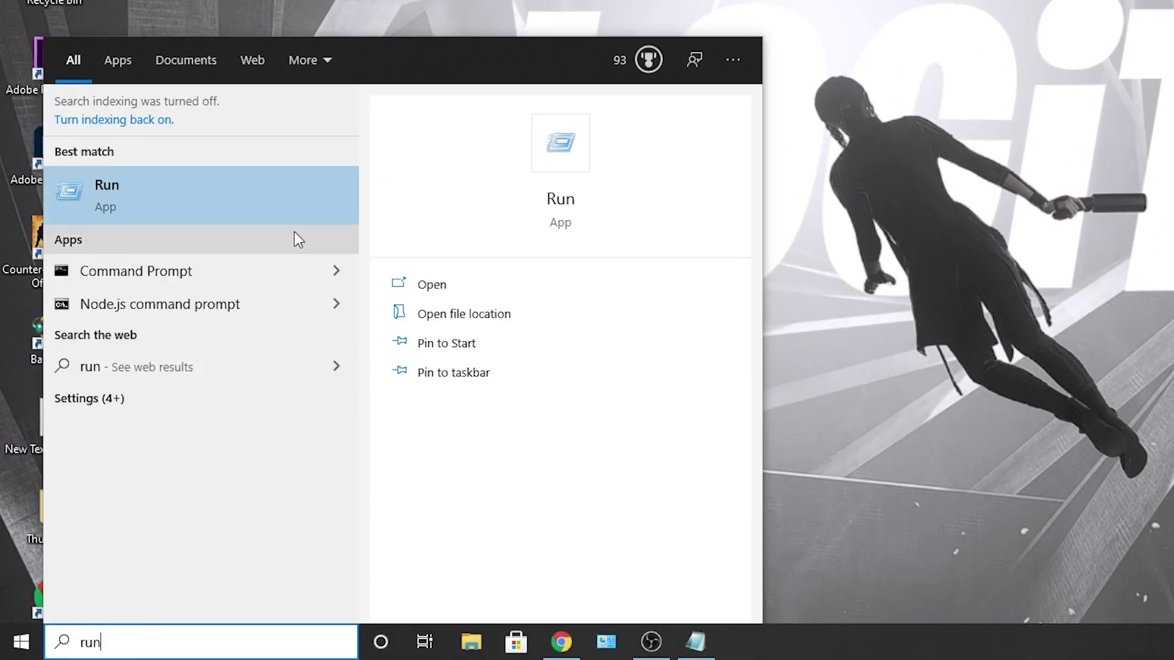
{"action": "left_click", "coordinate": [181, 200]}
{"action": "type", "text": "temp"}
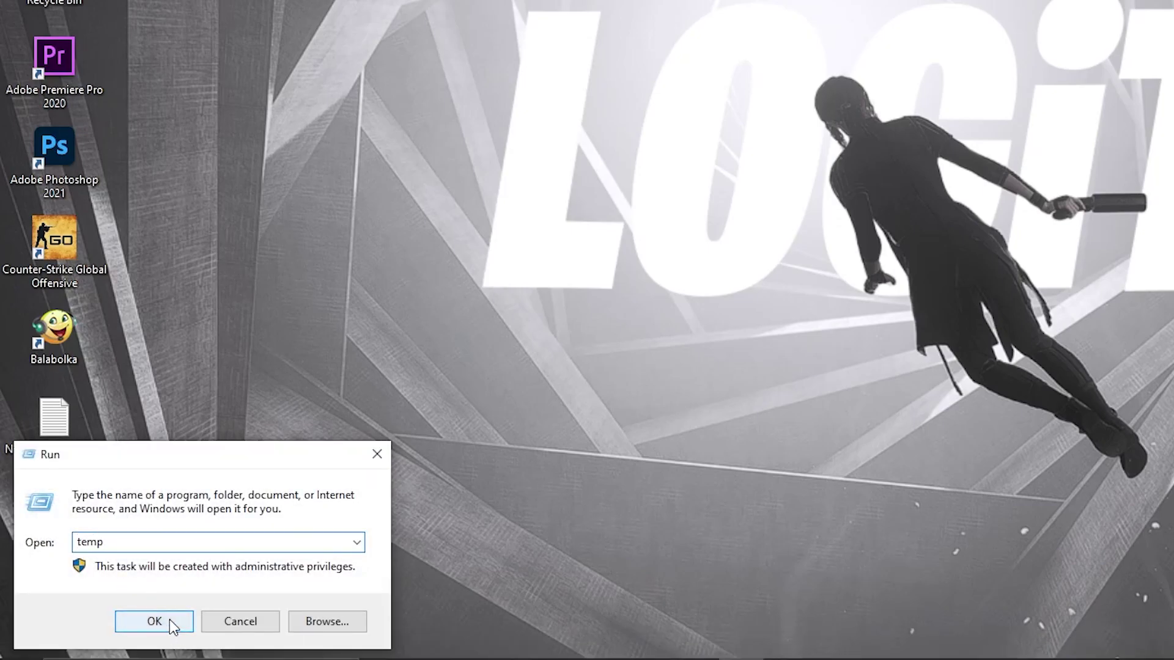
{"action": "left_click", "coordinate": [170, 619]}
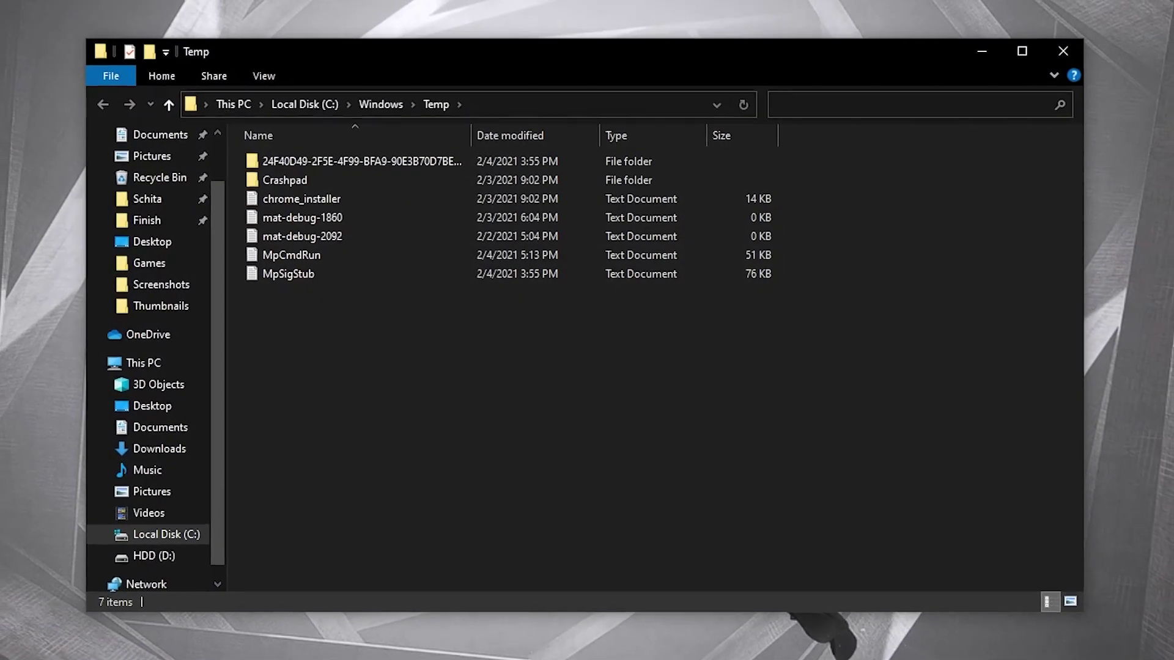
{"action": "left_click_drag", "start_coordinate": [707, 430], "coordinate": [383, 89]}
{"action": "right_click", "coordinate": [492, 222]}
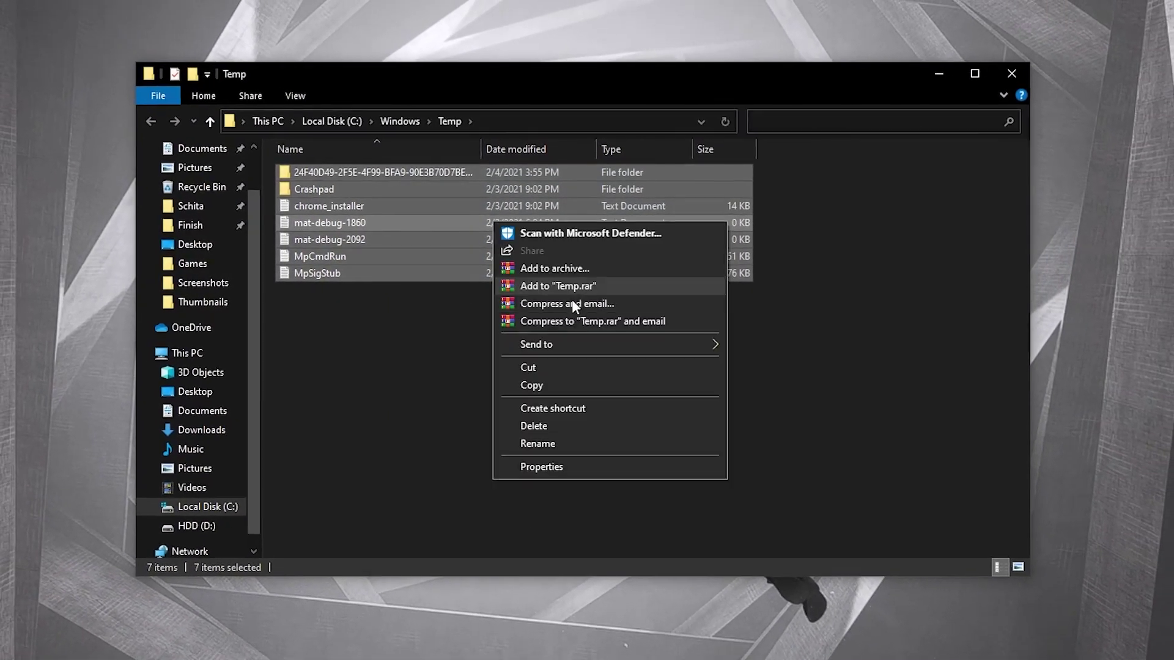
{"action": "left_click", "coordinate": [541, 417]}
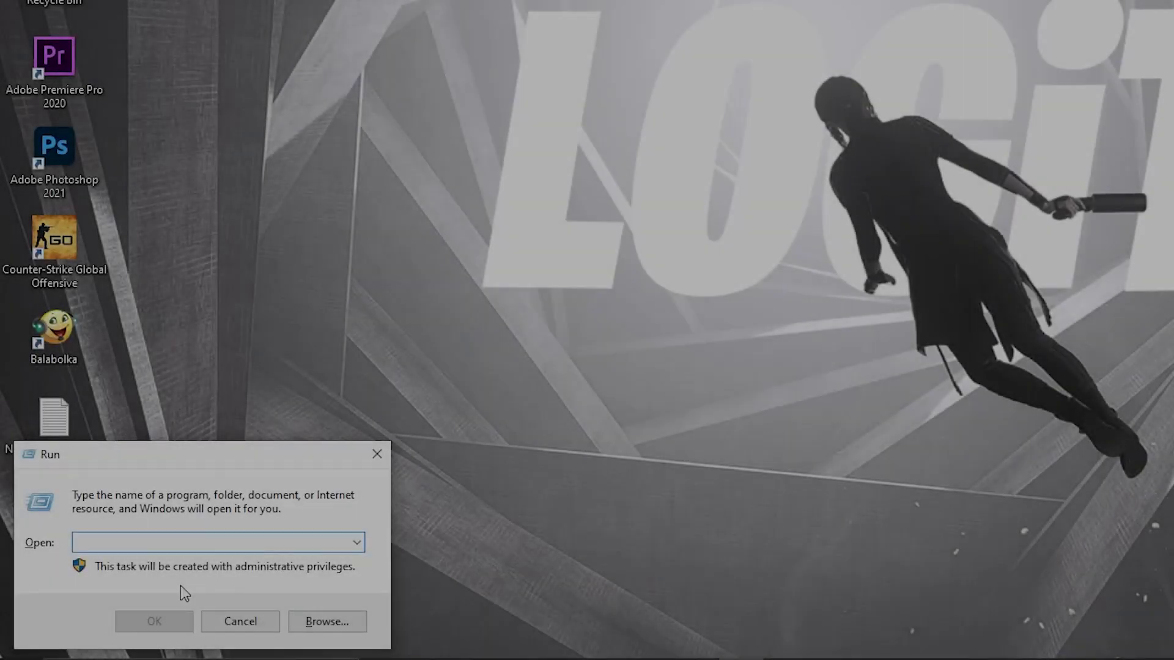
{"action": "type", "text": "%tem"}
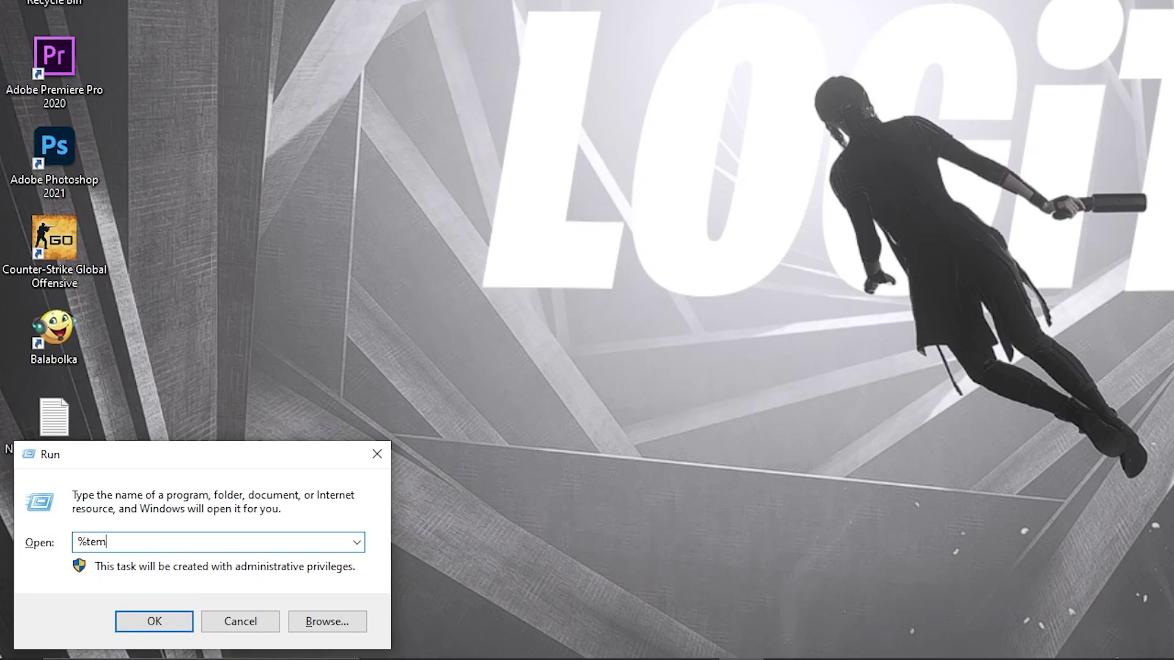
{"action": "type", "text": "p%"}
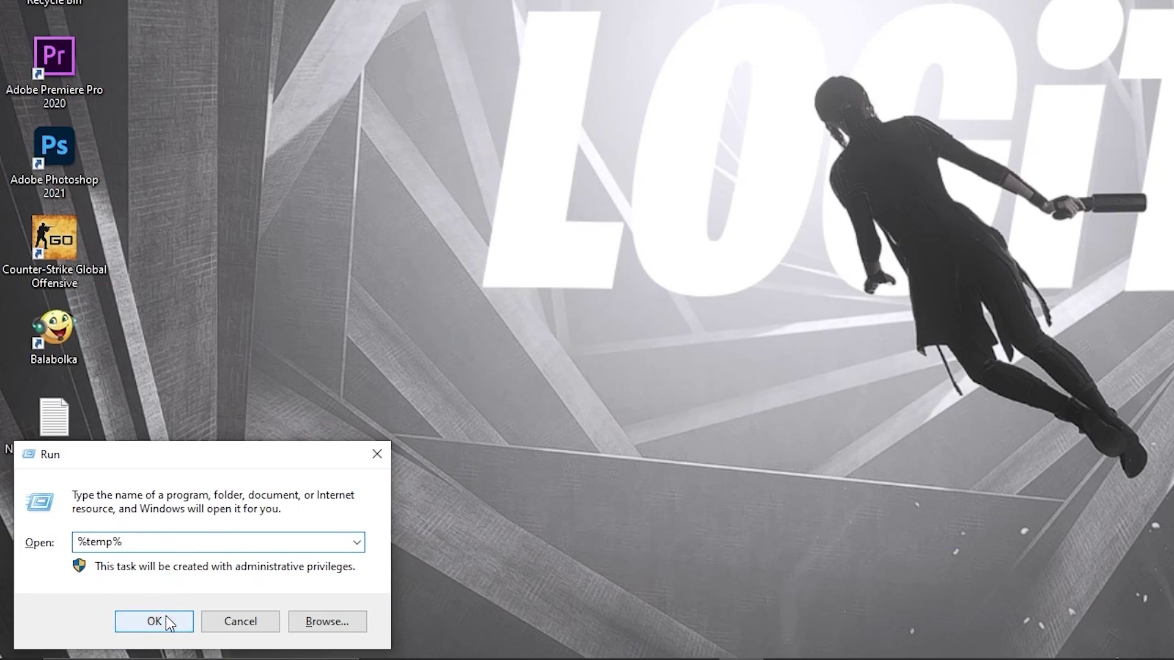
{"action": "left_click", "coordinate": [166, 616]}
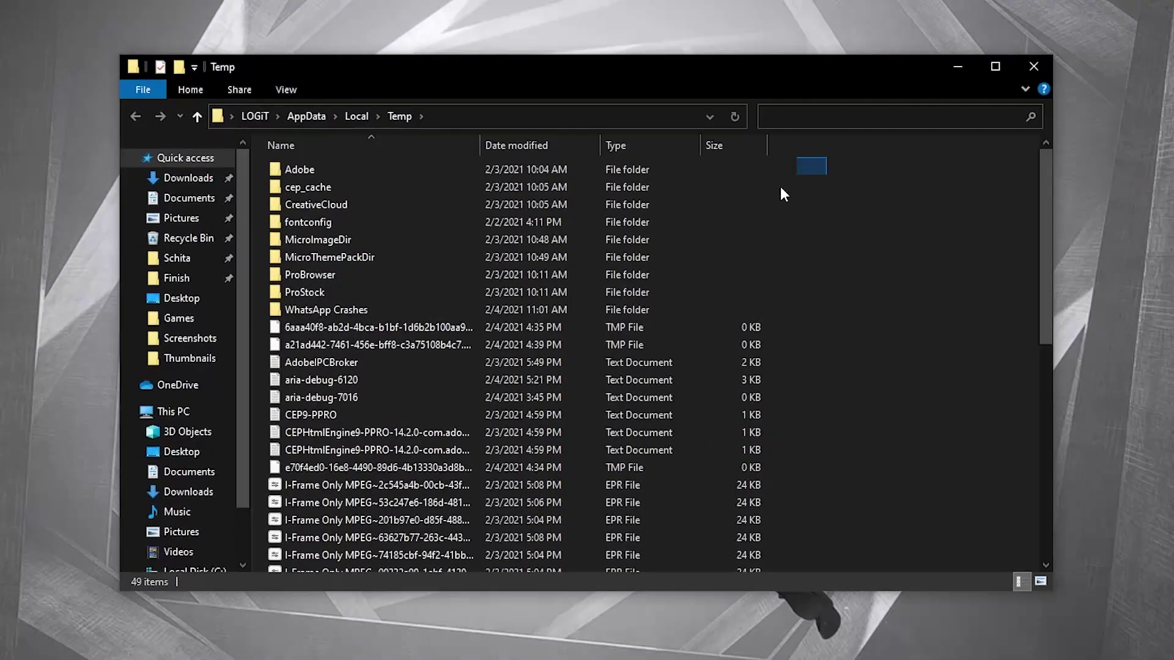
{"action": "left_click_drag", "start_coordinate": [781, 188], "coordinate": [577, 613]}
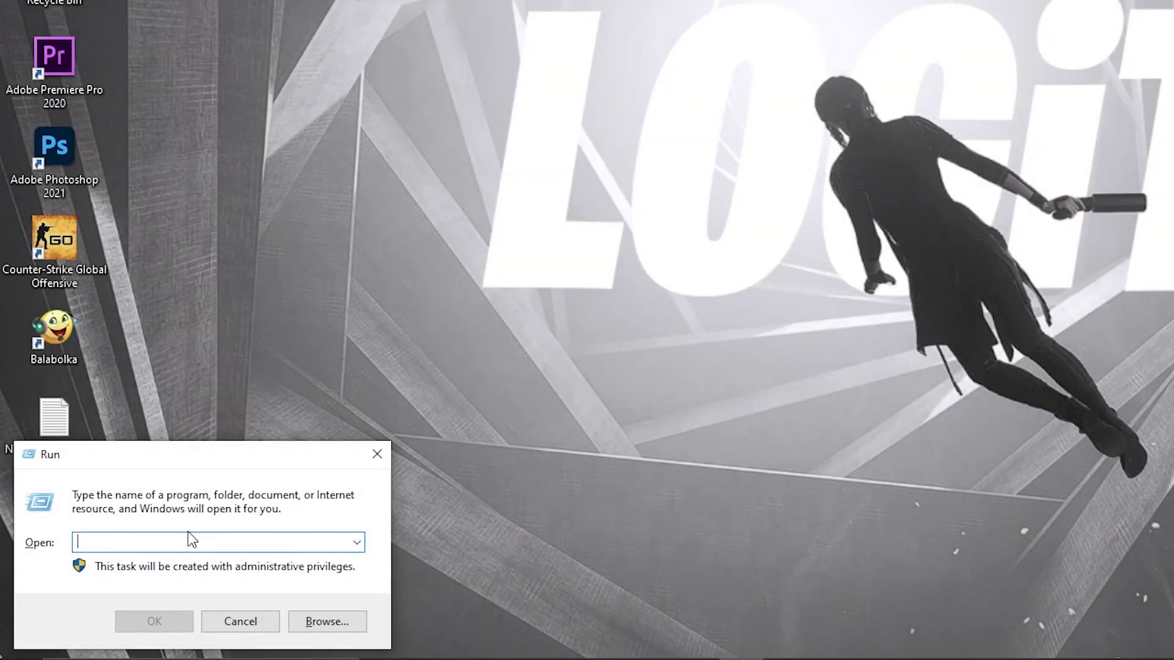
{"action": "type", "text": "prefetch"}
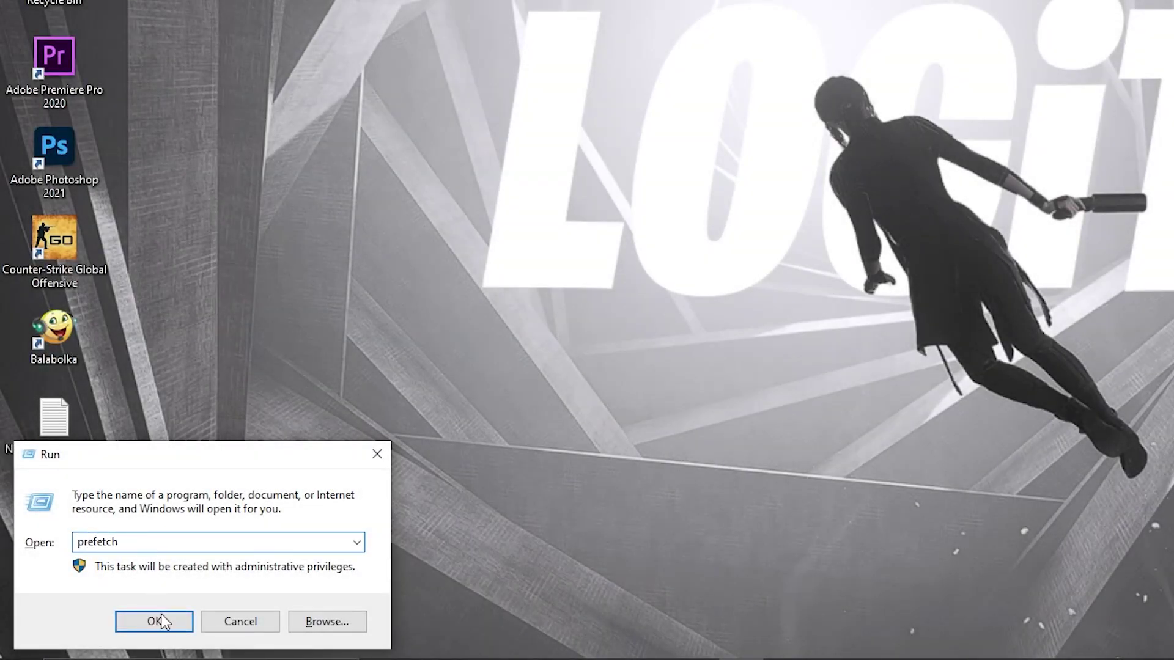
Delete ResPriHMStaticDb.ebd from the prefetch folder, then empty the desktop Recycle Bin
{"action": "left_click", "coordinate": [156, 622]}
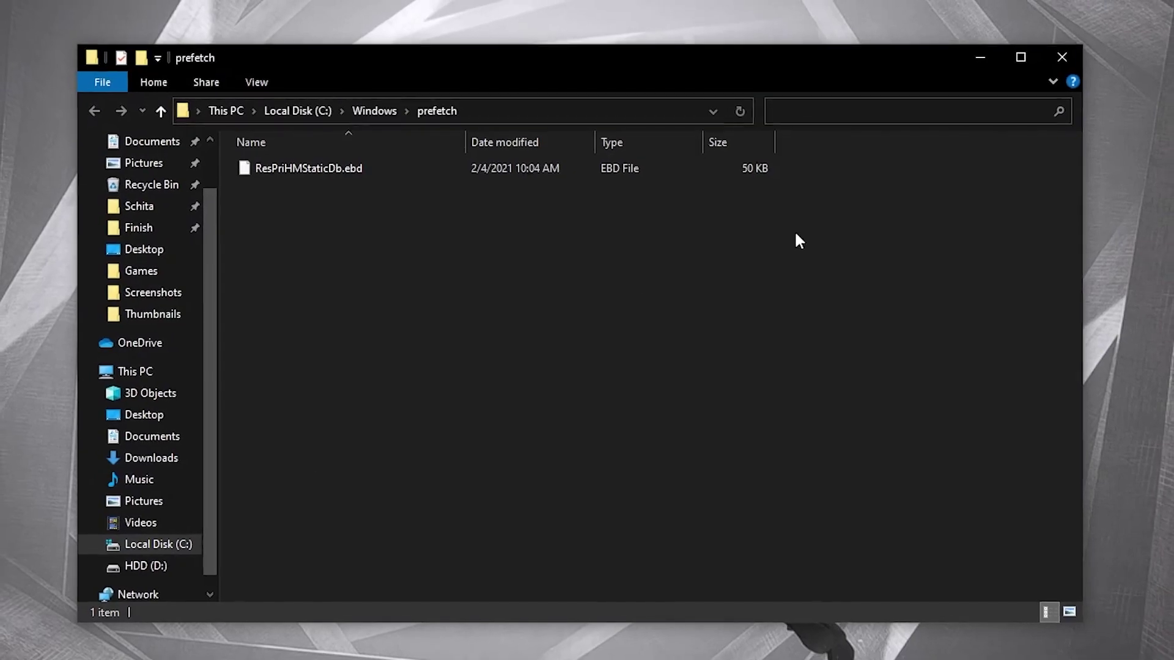
{"action": "left_click_drag", "start_coordinate": [794, 231], "coordinate": [633, 243]}
{"action": "right_click", "coordinate": [496, 266]}
{"action": "mouse_move", "coordinate": [539, 296]}
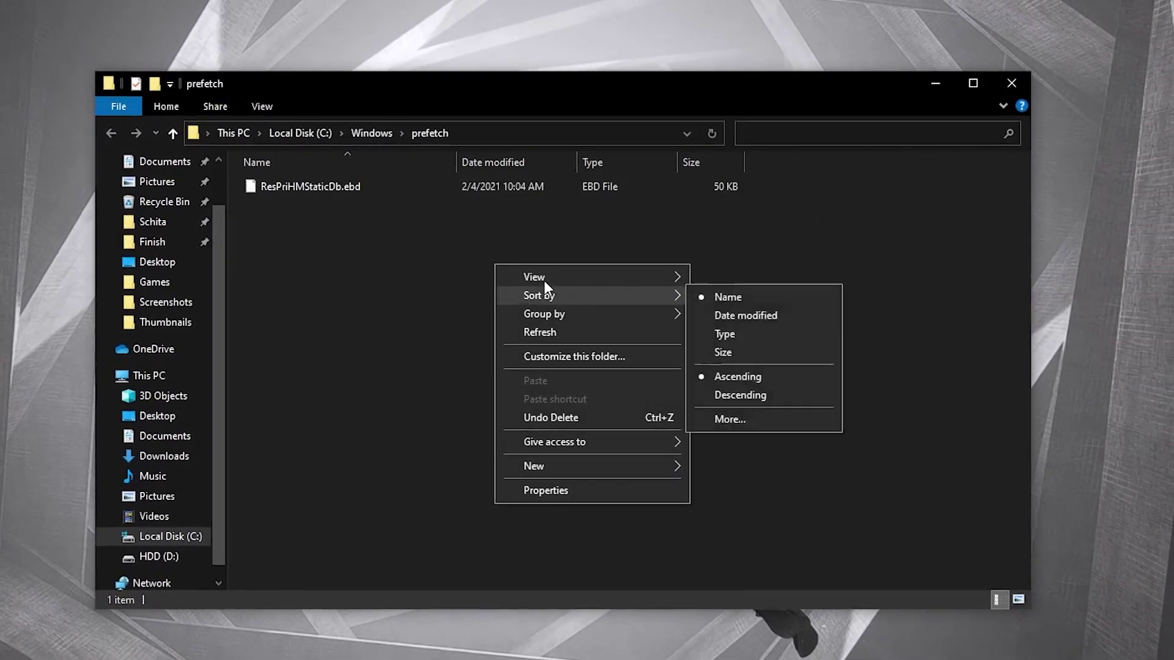
{"action": "left_click", "coordinate": [499, 188]}
{"action": "right_click", "coordinate": [499, 189]}
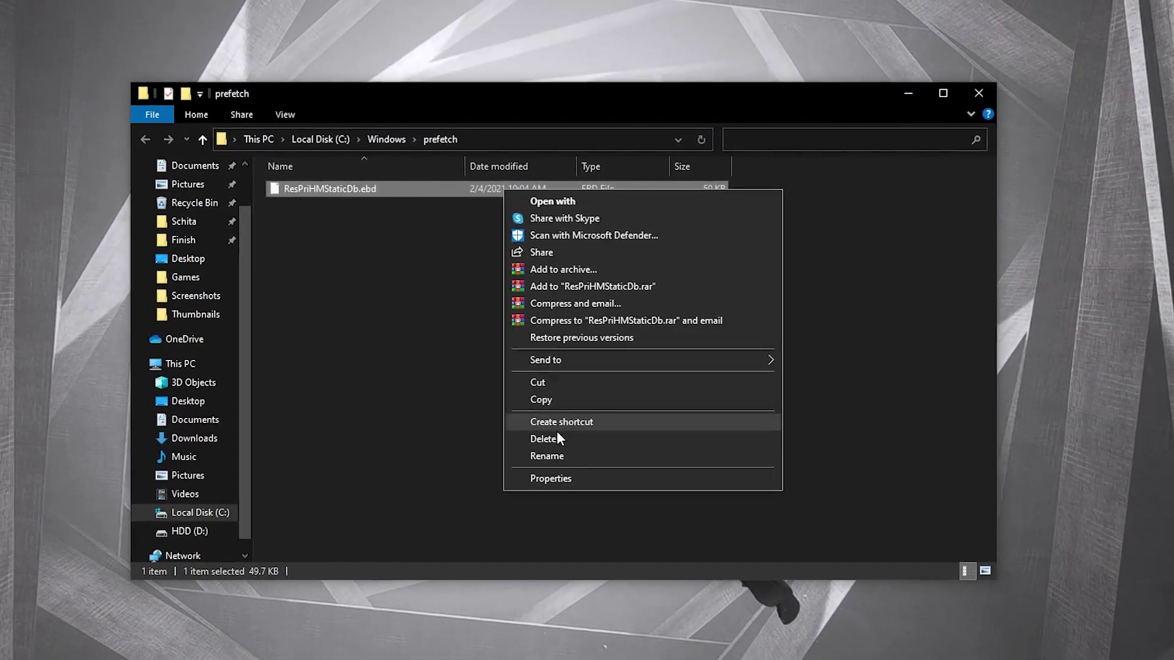
{"action": "left_click", "coordinate": [558, 438]}
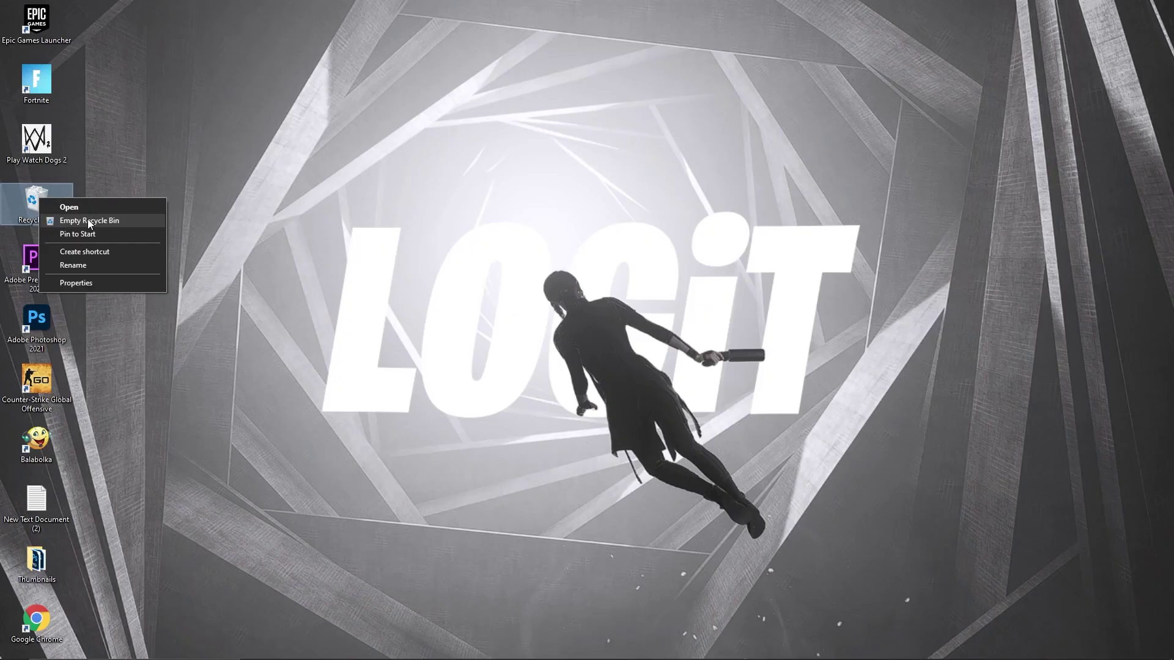
{"action": "left_click", "coordinate": [87, 219]}
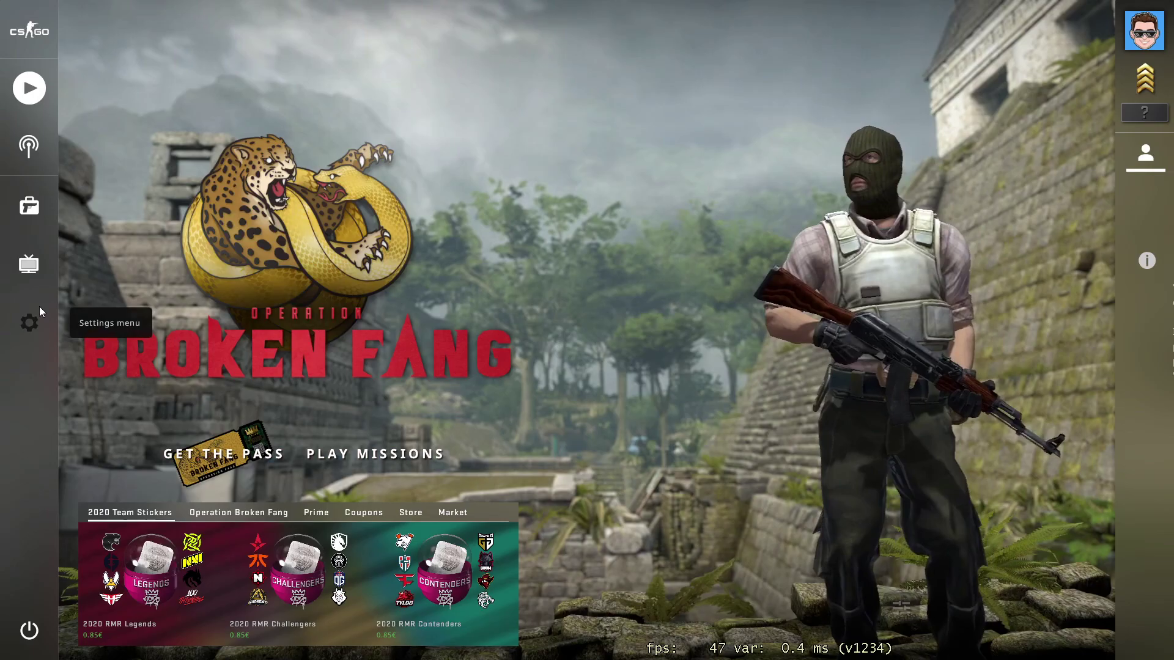
In Video settings, set Laptop Power Savings to Disabled, leaving Display Mode at Fullscreen Windowed
{"action": "left_click", "coordinate": [31, 322]}
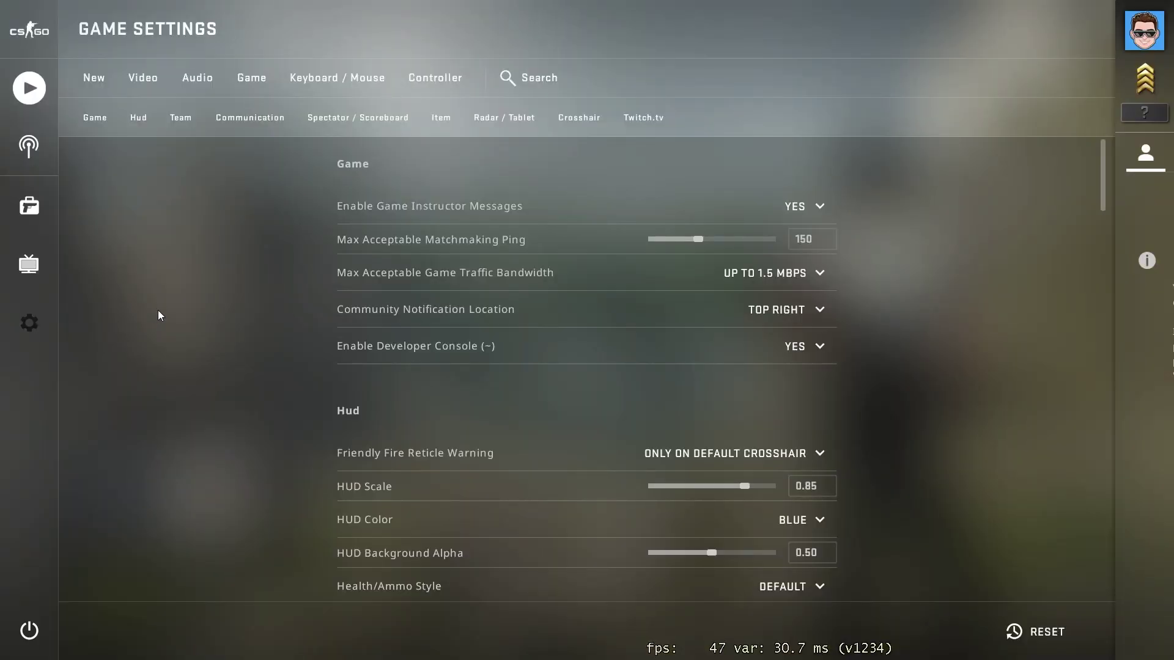
{"action": "left_click", "coordinate": [142, 67]}
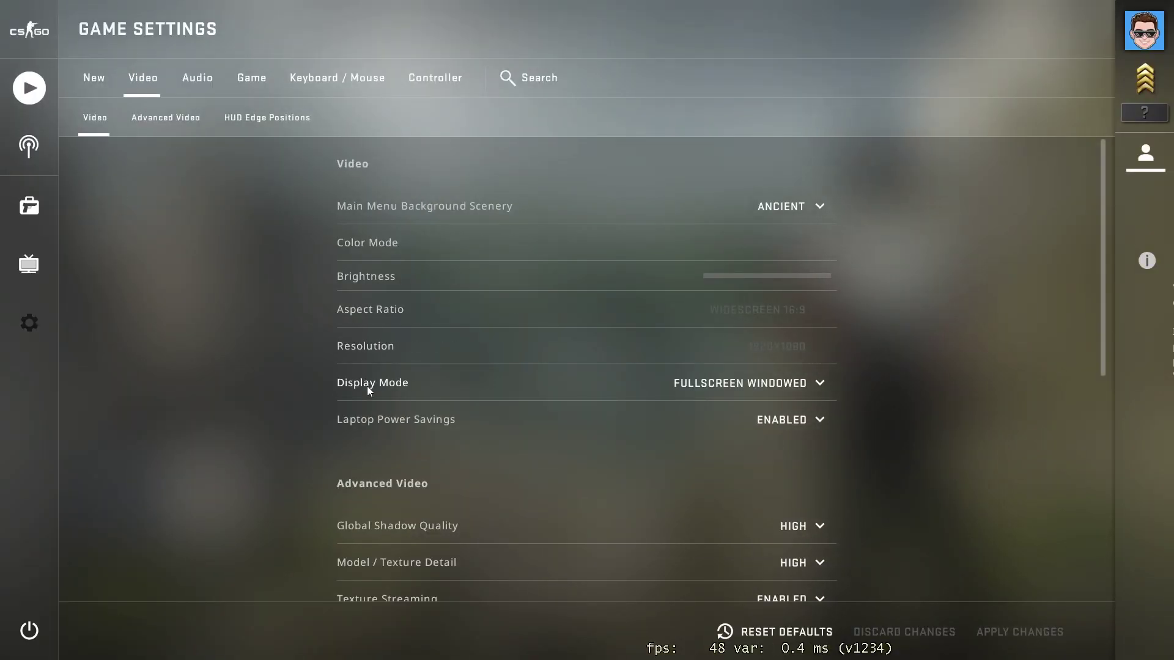
{"action": "left_click", "coordinate": [817, 380]}
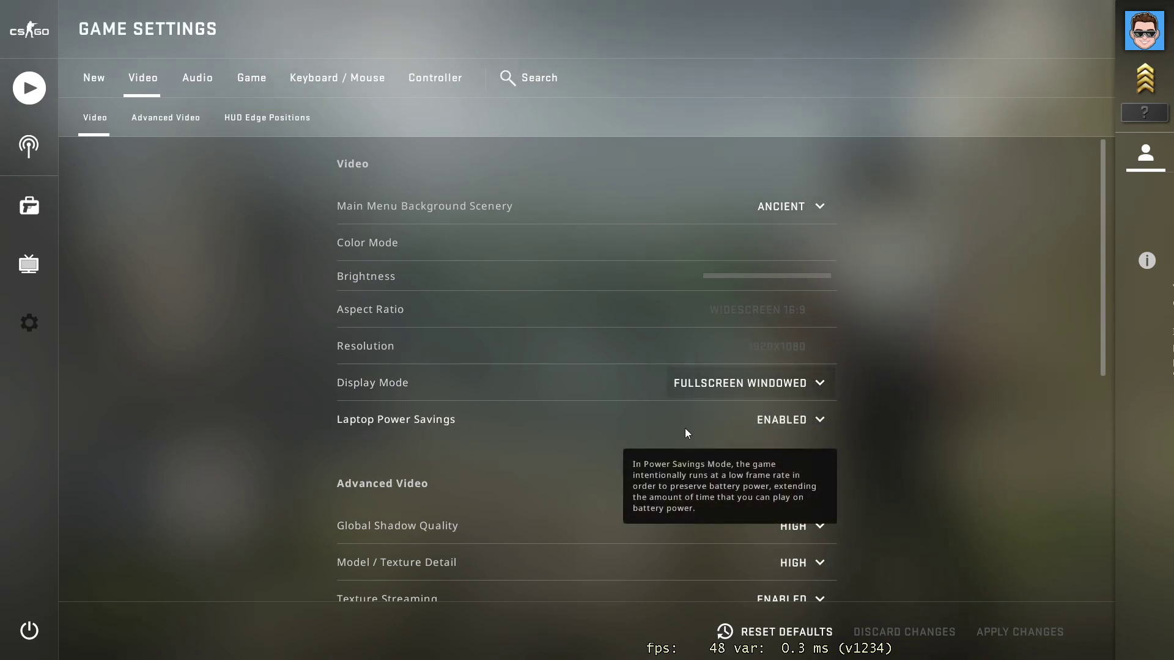
{"action": "left_click", "coordinate": [793, 419]}
{"action": "left_click", "coordinate": [806, 478]}
{"action": "scroll", "coordinate": [544, 421], "scroll_direction": "down", "scroll_amount": 2}
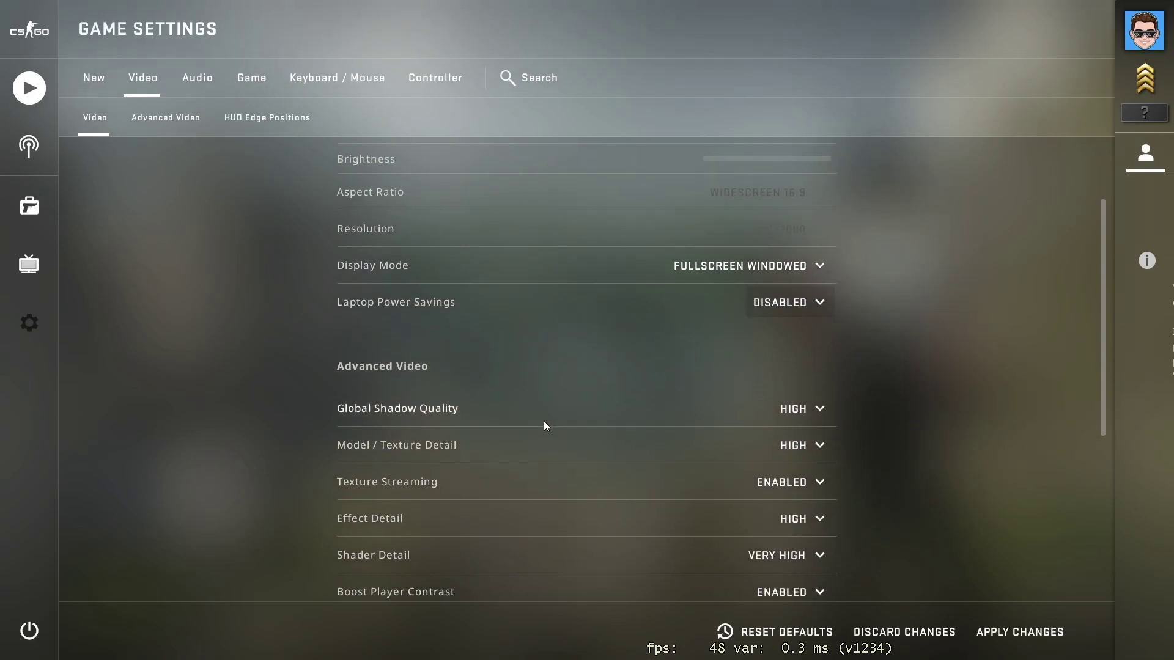
{"action": "scroll", "coordinate": [530, 379], "scroll_direction": "down", "scroll_amount": 3}
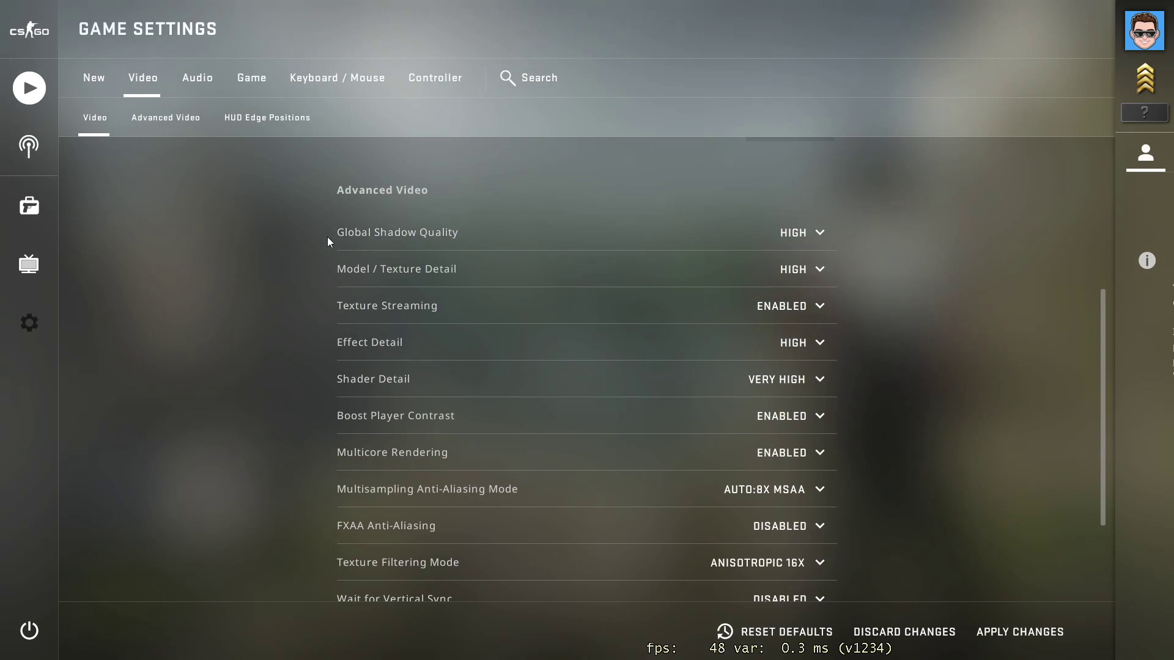
Set Global Shadow Quality and Model / Texture Detail to Low, keeping Texture Streaming enabled
{"action": "left_click", "coordinate": [806, 231]}
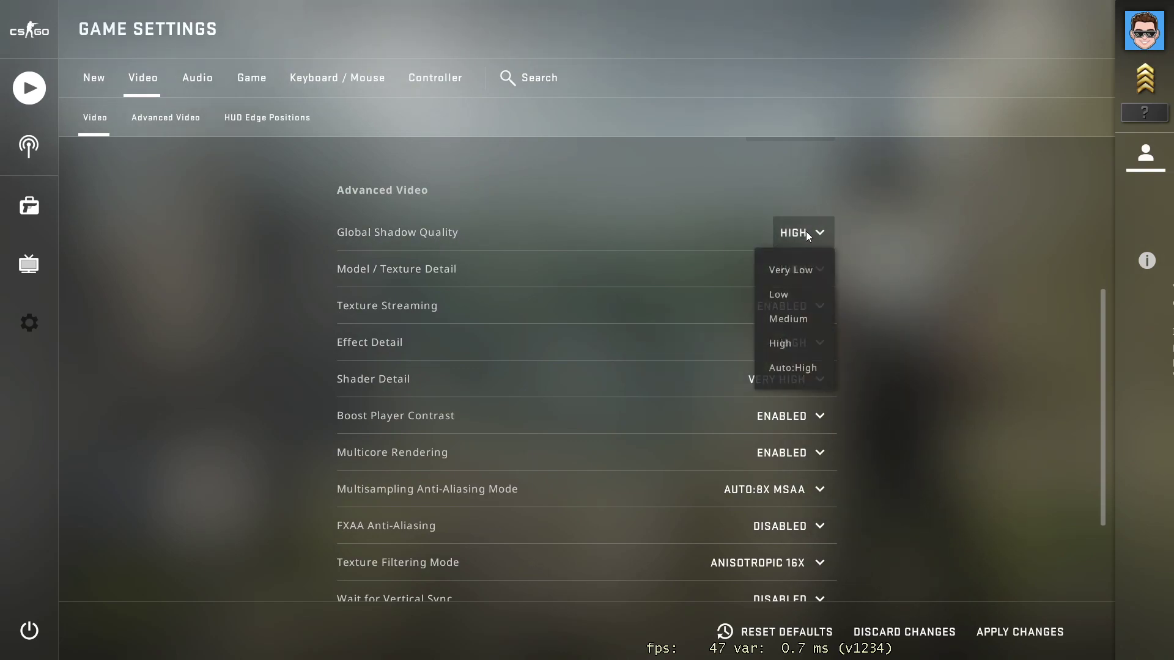
{"action": "left_click", "coordinate": [789, 298]}
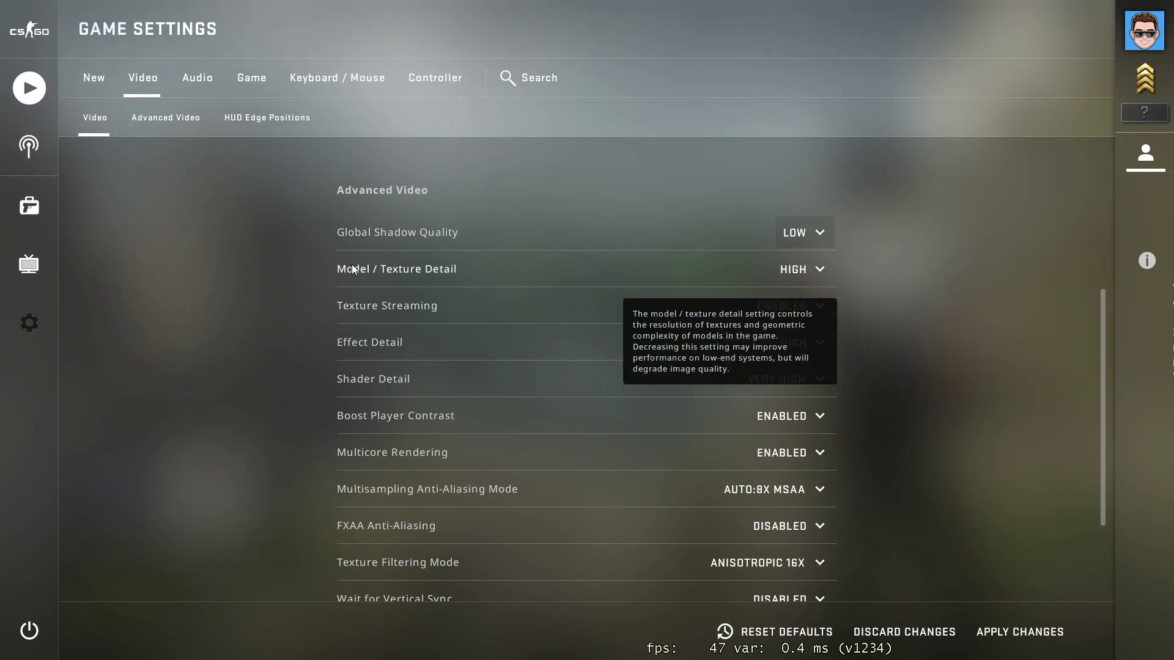
{"action": "left_click", "coordinate": [794, 269]}
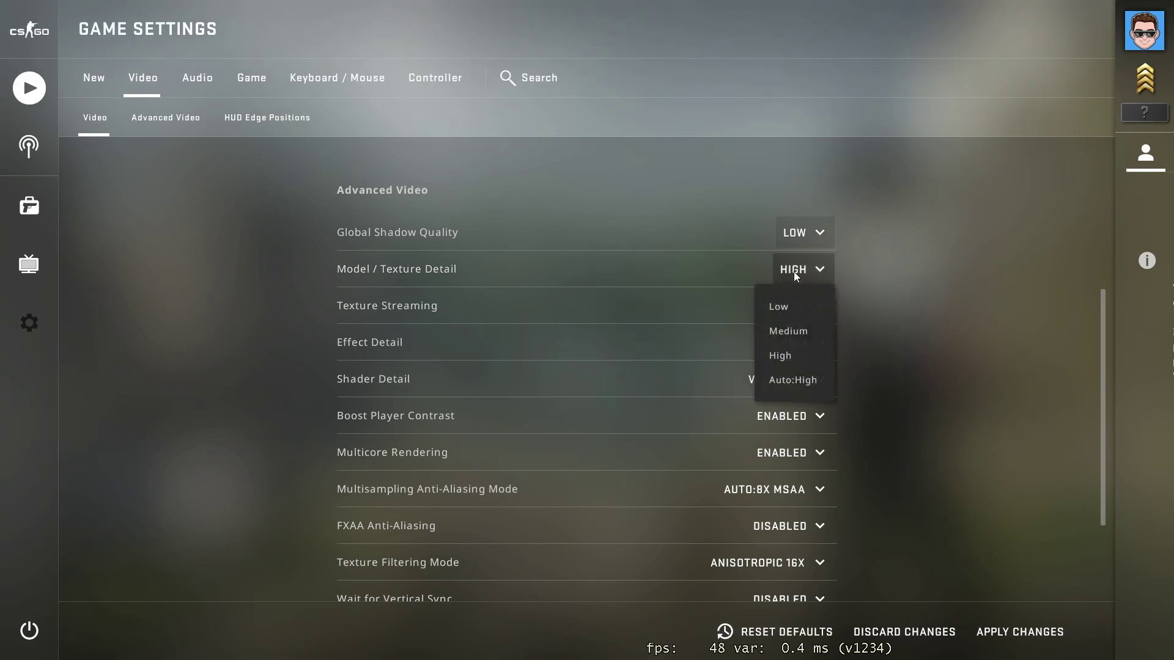
{"action": "left_click", "coordinate": [797, 310]}
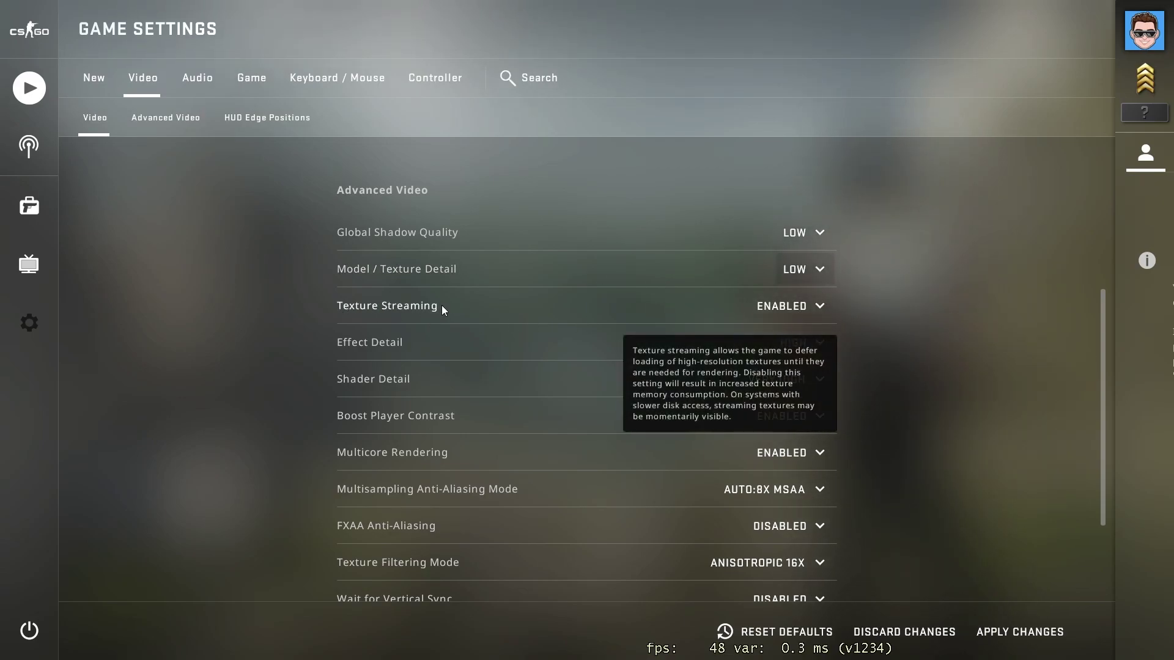
{"action": "left_click", "coordinate": [793, 307]}
{"action": "left_click", "coordinate": [791, 367]}
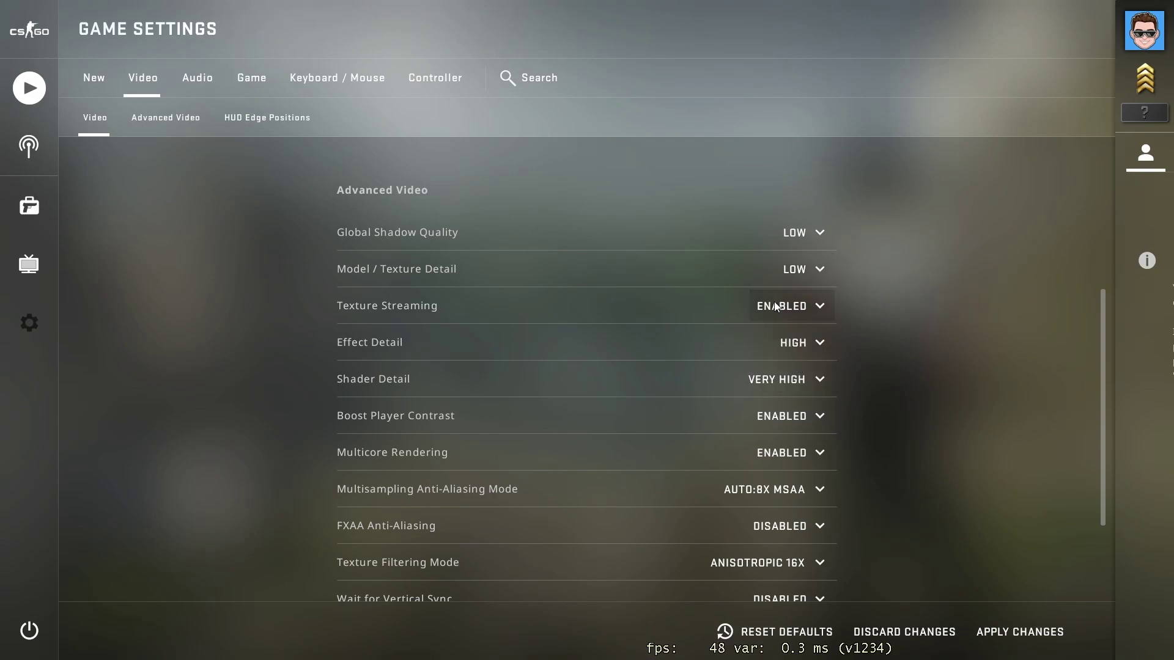
{"action": "mouse_move", "coordinate": [370, 342]}
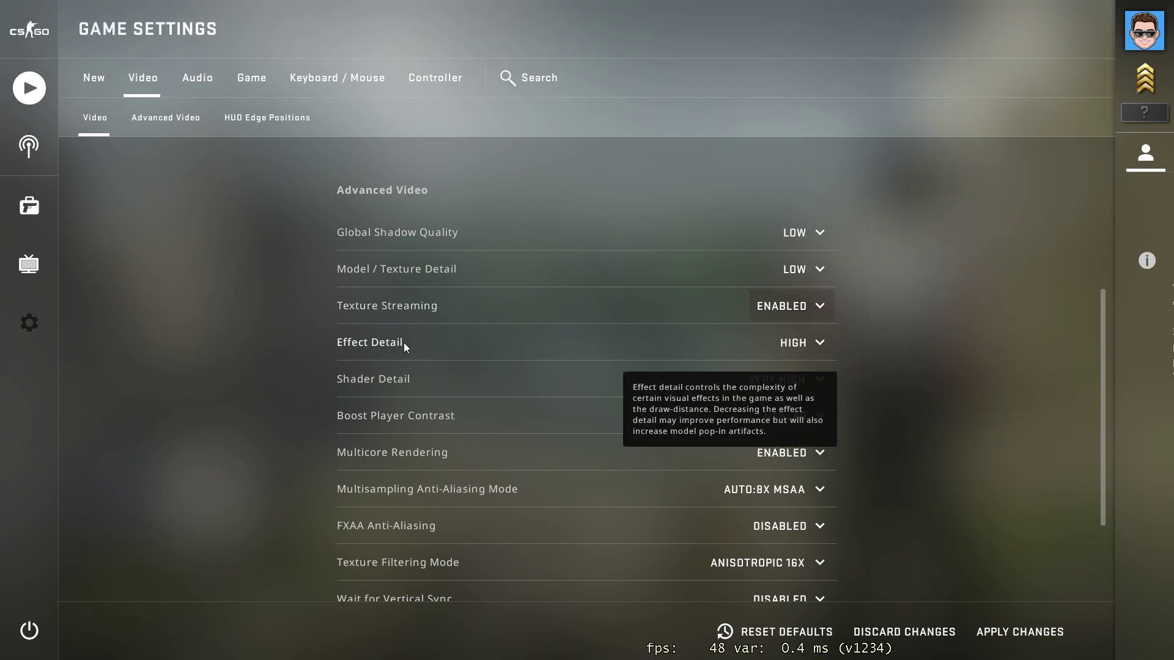
Set Effect Detail and Shader Detail to Low, keeping Boost Player Contrast enabled
{"action": "left_click", "coordinate": [794, 342]}
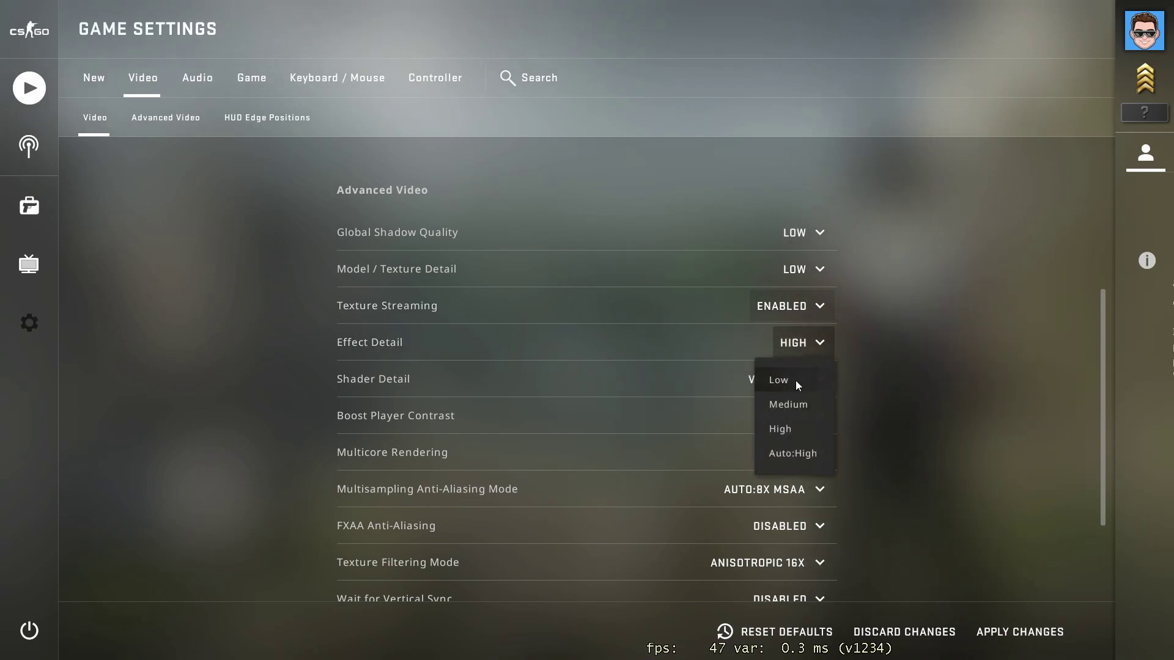
{"action": "left_click", "coordinate": [796, 381]}
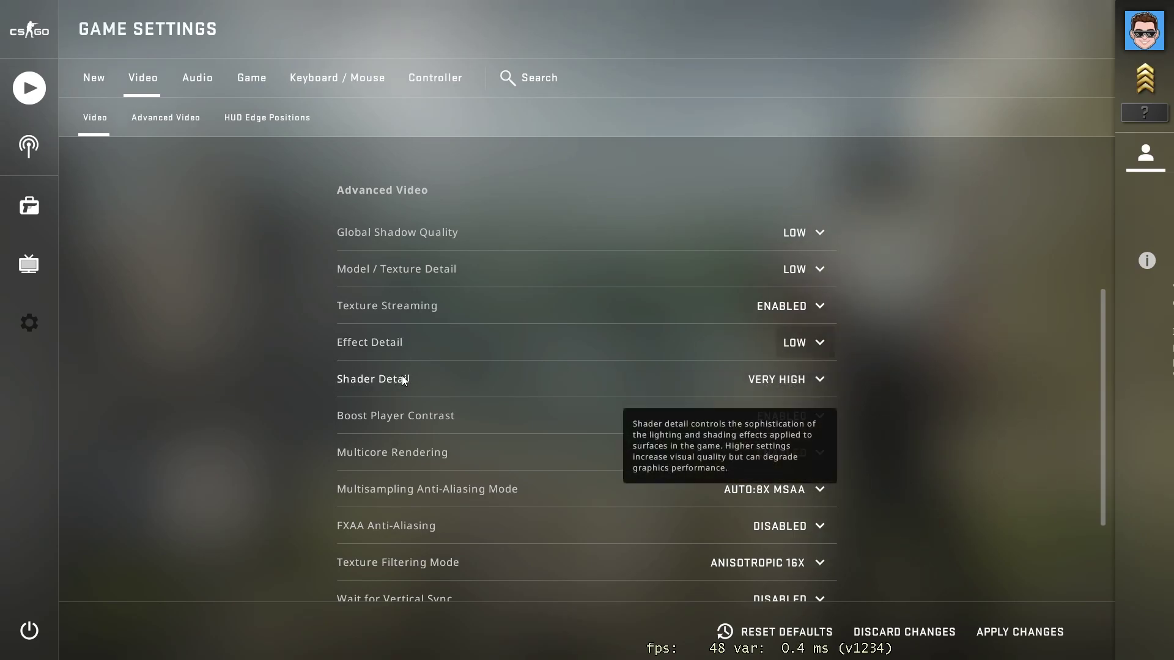
{"action": "left_click", "coordinate": [794, 379]}
{"action": "left_click", "coordinate": [760, 413]}
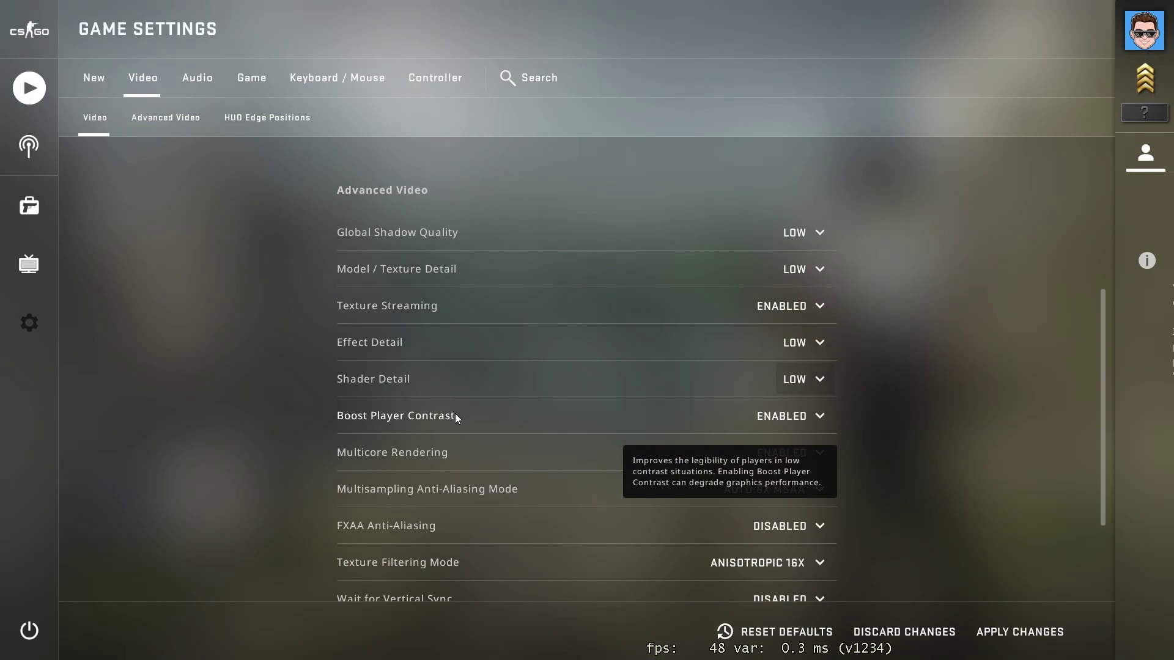
{"action": "left_click", "coordinate": [780, 417]}
{"action": "left_click", "coordinate": [817, 416]}
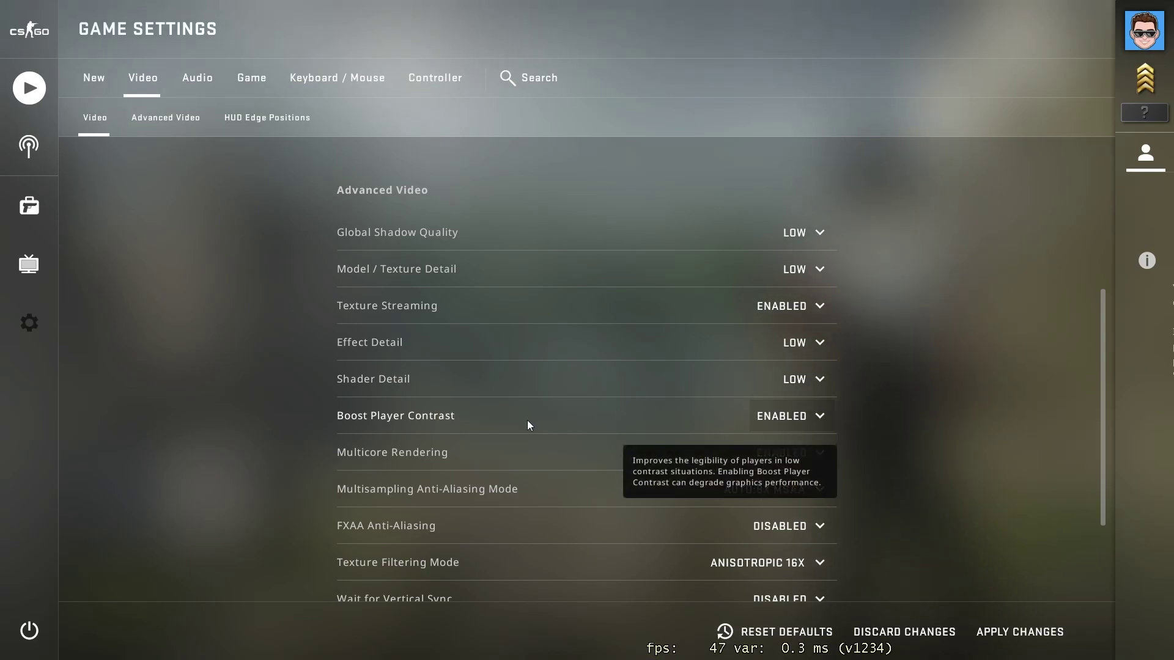
{"action": "scroll", "coordinate": [332, 341], "scroll_direction": "down", "scroll_amount": 3}
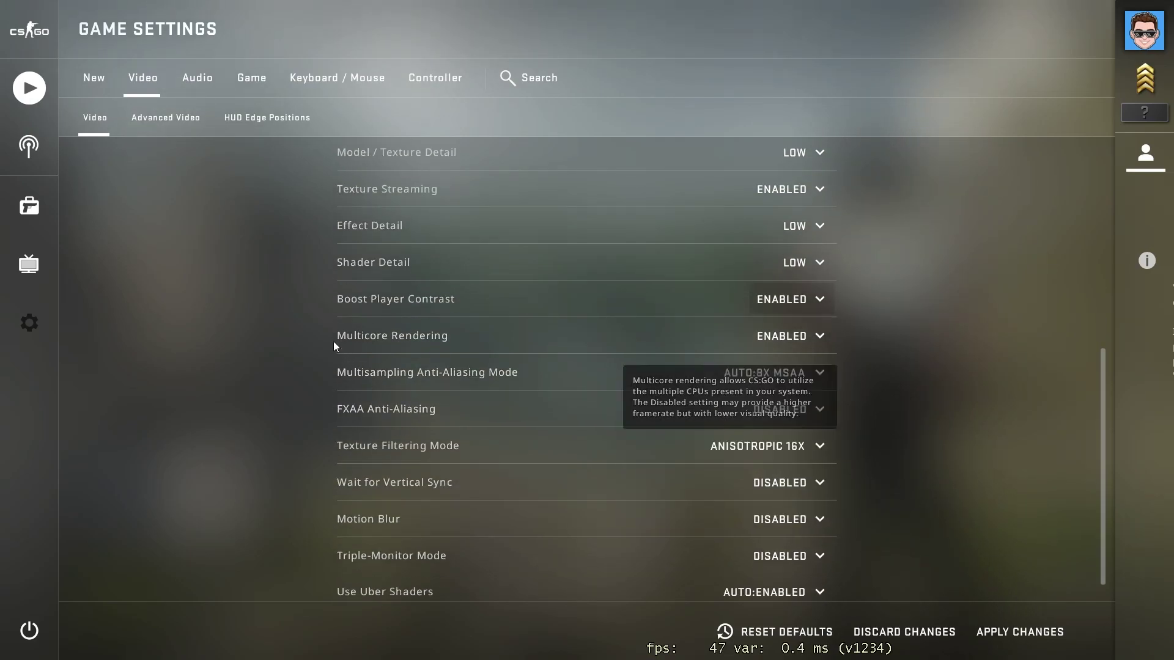
Keep Multicore Rendering enabled, set Multisampling Anti-Aliasing to None, and leave FXAA disabled
{"action": "left_click", "coordinate": [793, 336]}
{"action": "left_click", "coordinate": [802, 375]}
{"action": "scroll", "coordinate": [336, 341], "scroll_direction": "down", "scroll_amount": 1}
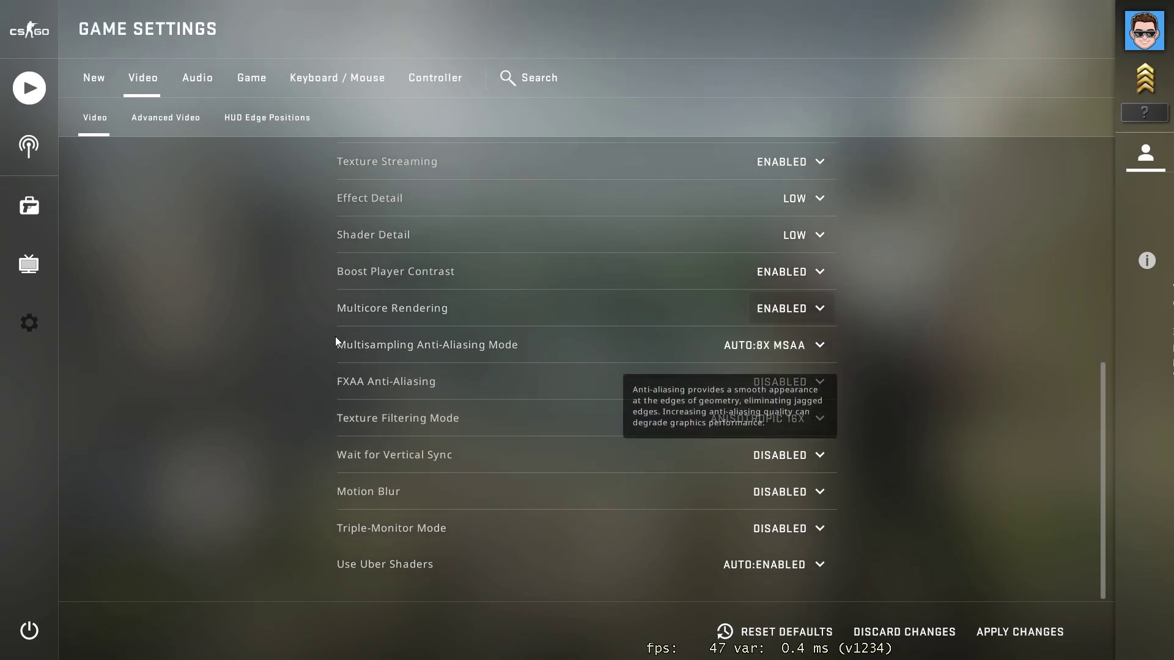
{"action": "left_click", "coordinate": [775, 347]}
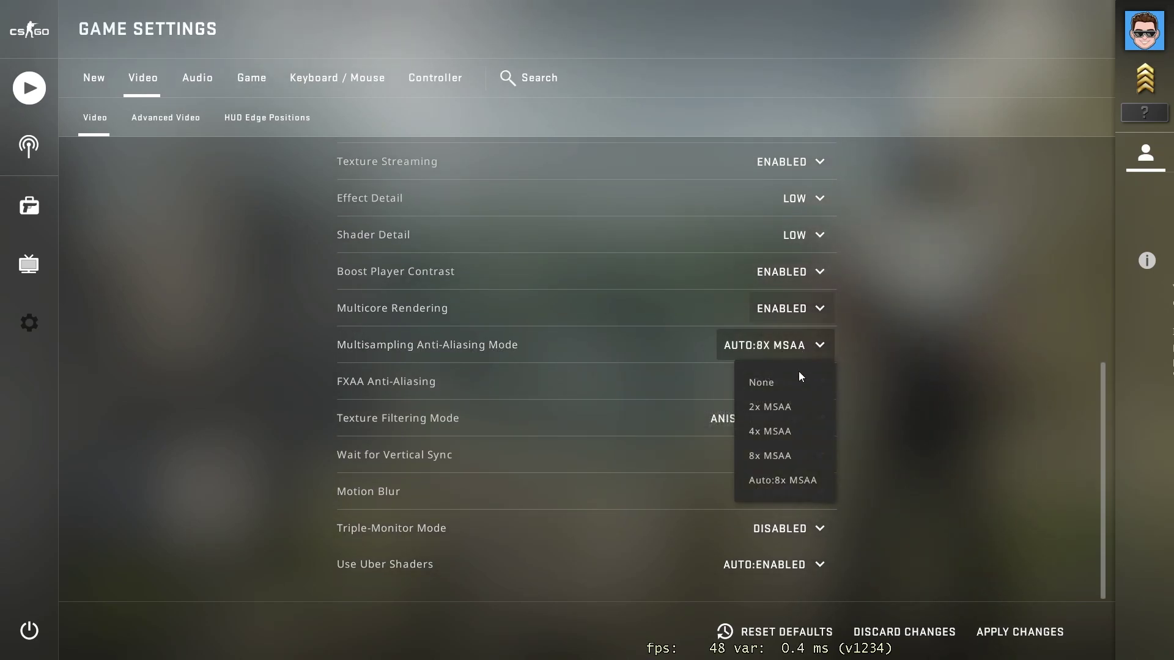
{"action": "left_click", "coordinate": [773, 383]}
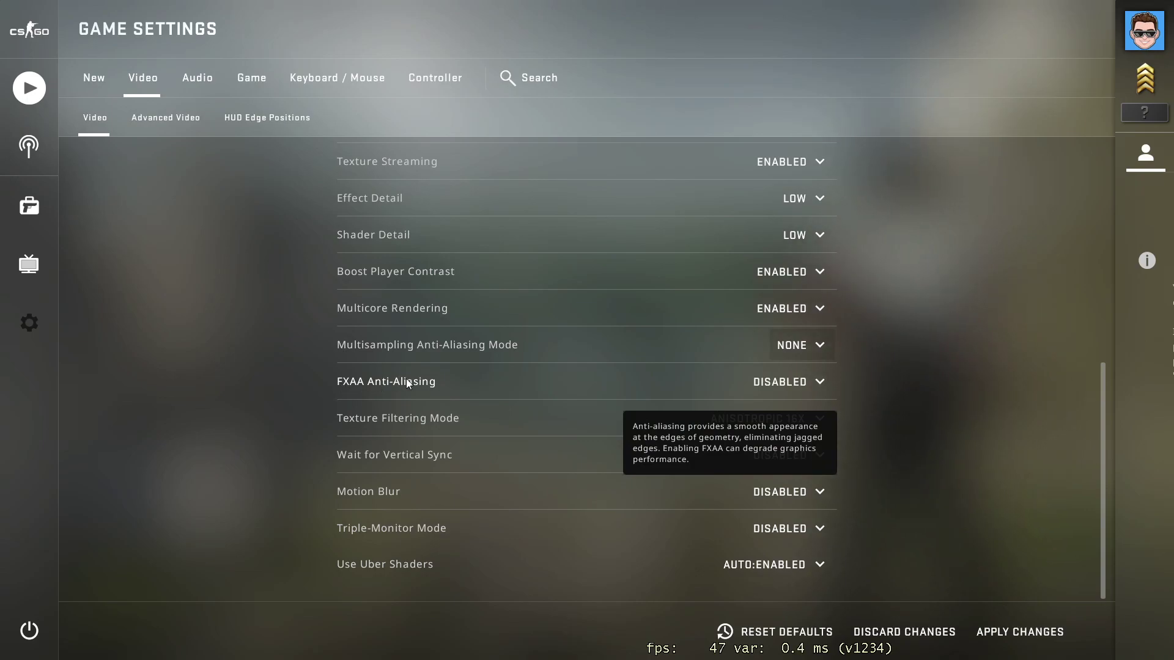
{"action": "left_click", "coordinate": [796, 383]}
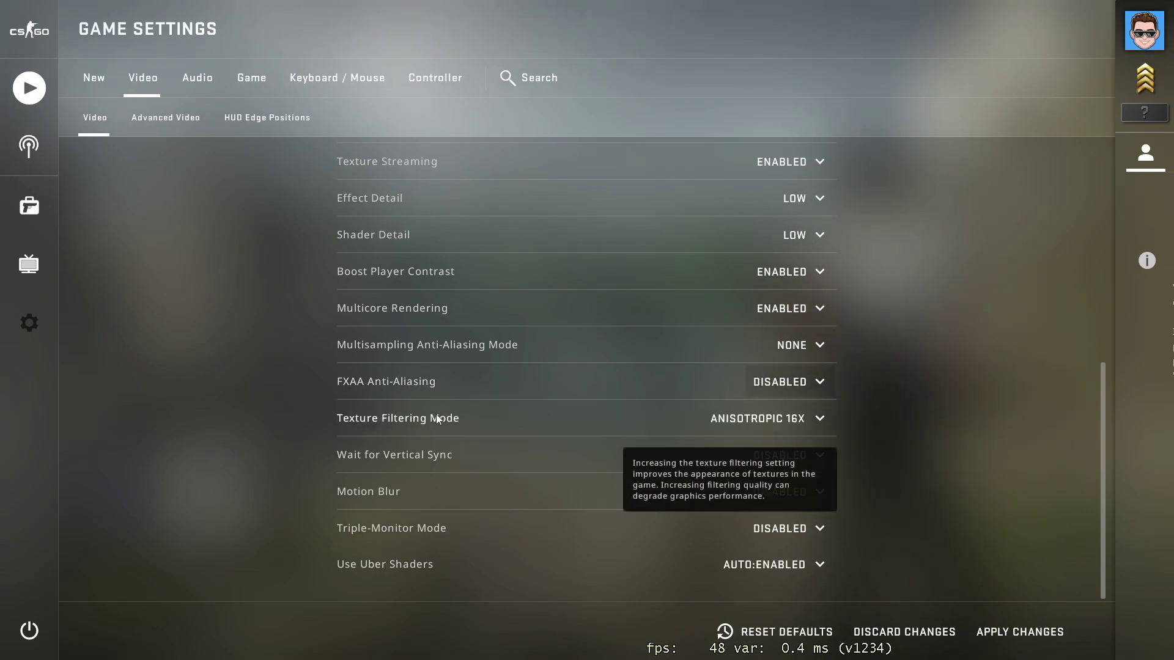
Set Texture Filtering Mode to Anisotropic 2X and Motion Blur to Enabled
{"action": "left_click", "coordinate": [795, 418]}
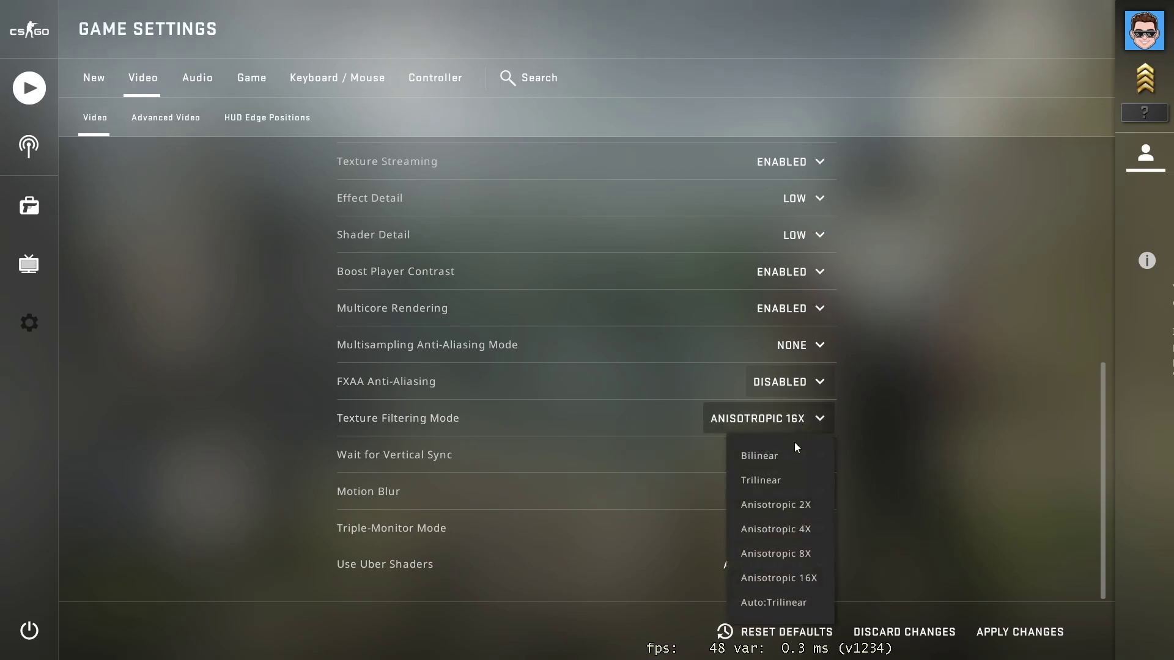
{"action": "left_click", "coordinate": [797, 504]}
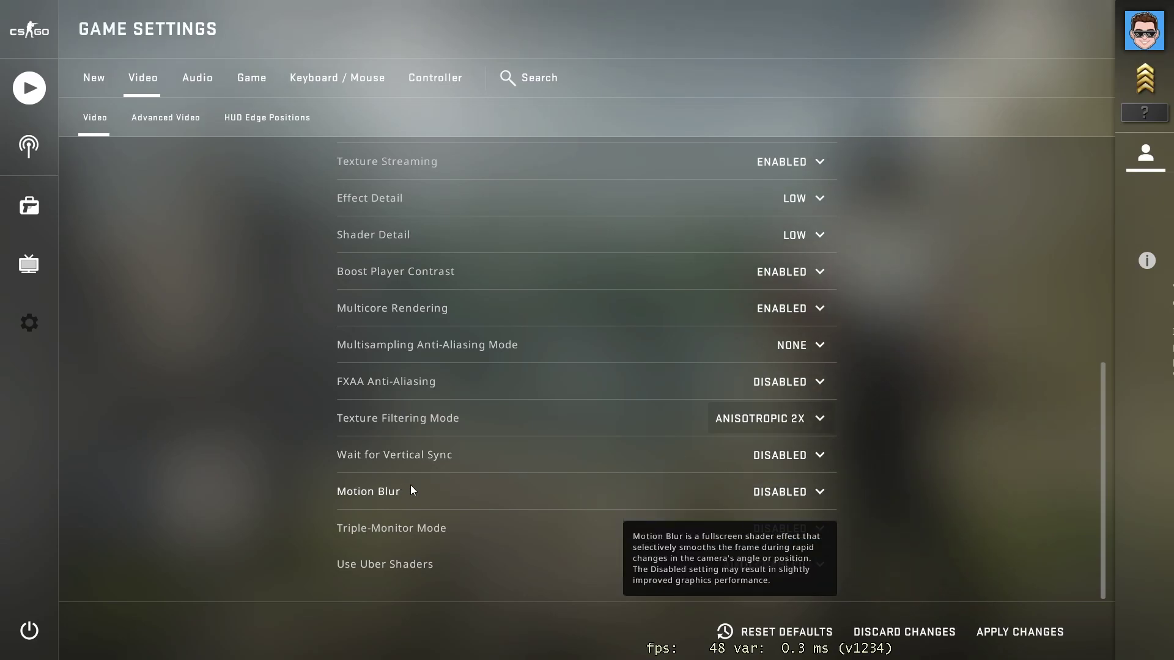
{"action": "left_click", "coordinate": [801, 492]}
{"action": "left_click", "coordinate": [797, 527]}
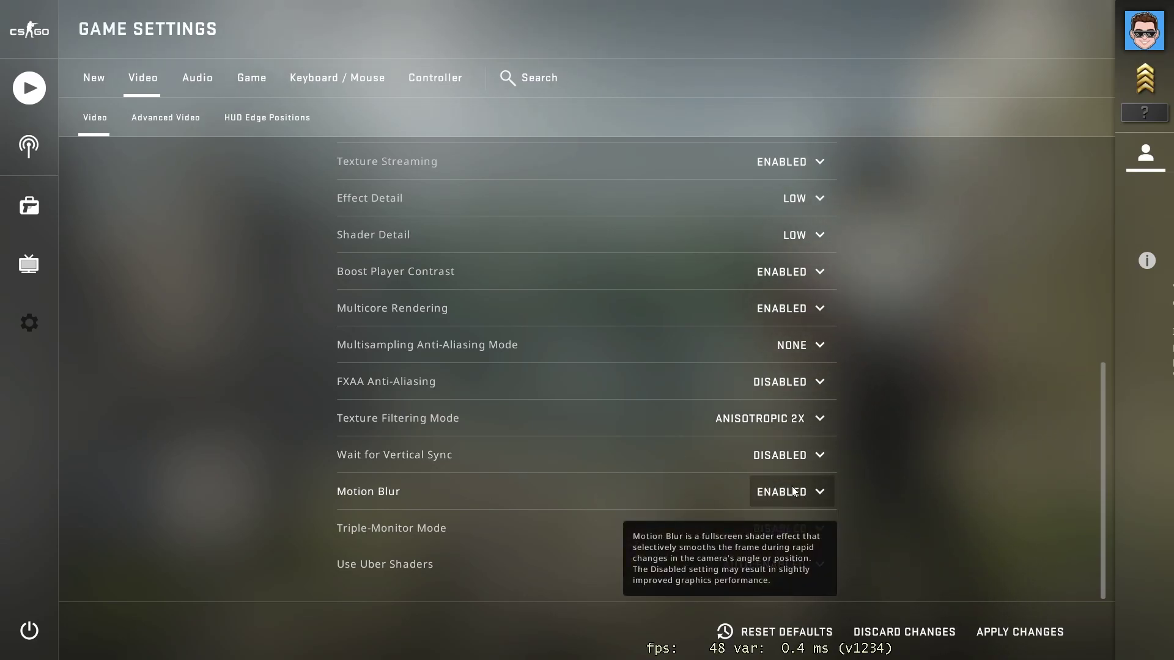